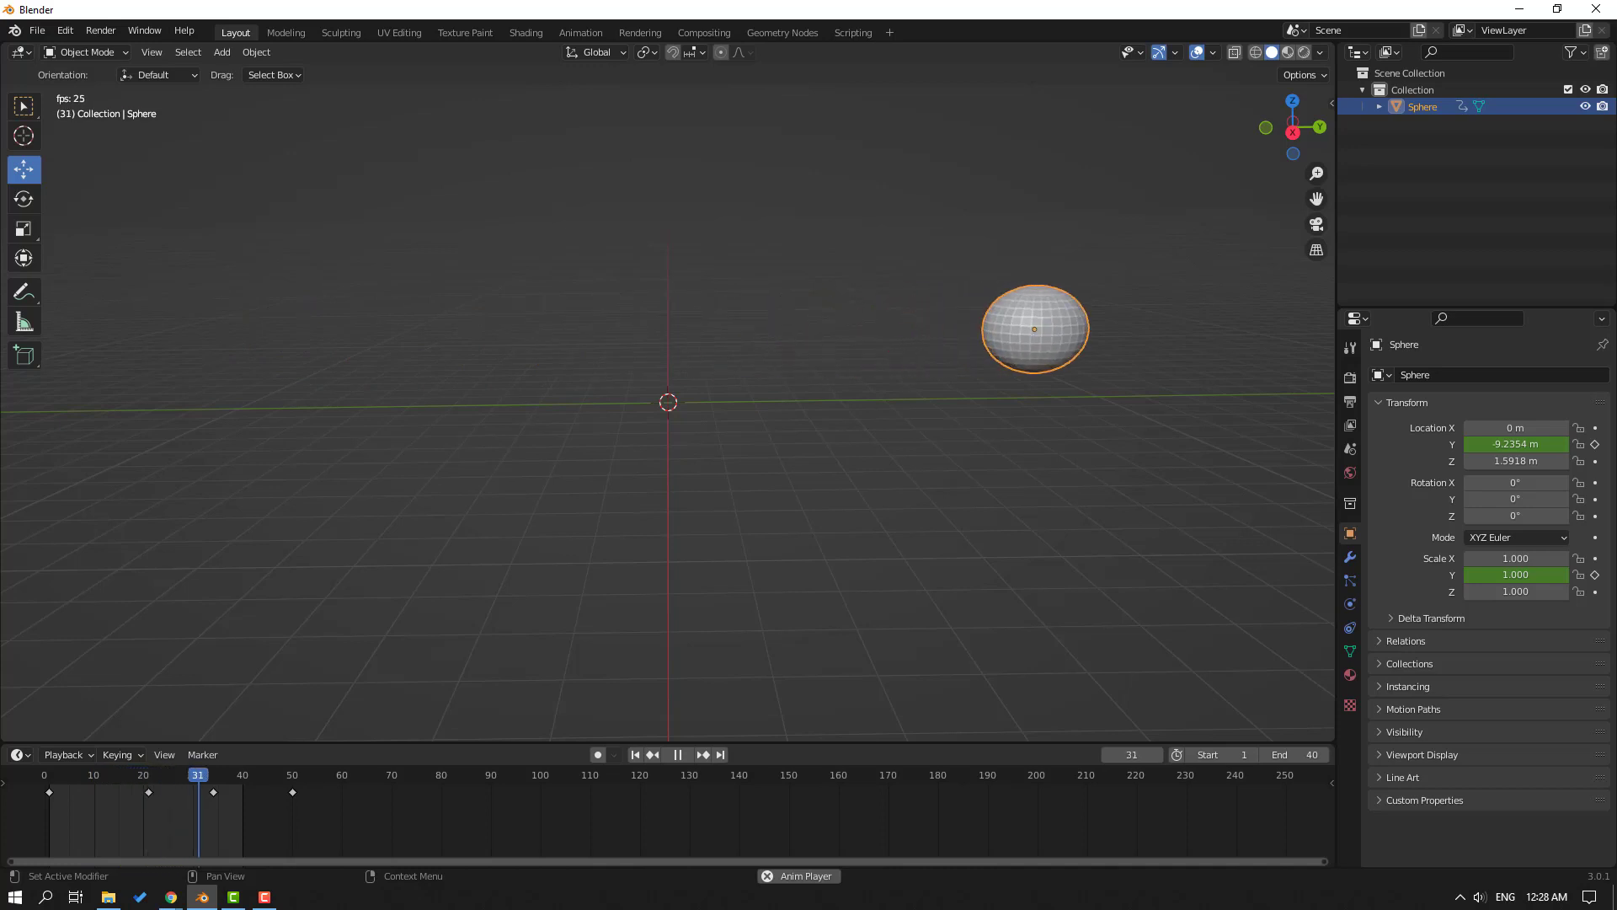
# View the finished bouncing-sphere scene from top orthographic before restarting Blender
pyautogui.press('KP_7')
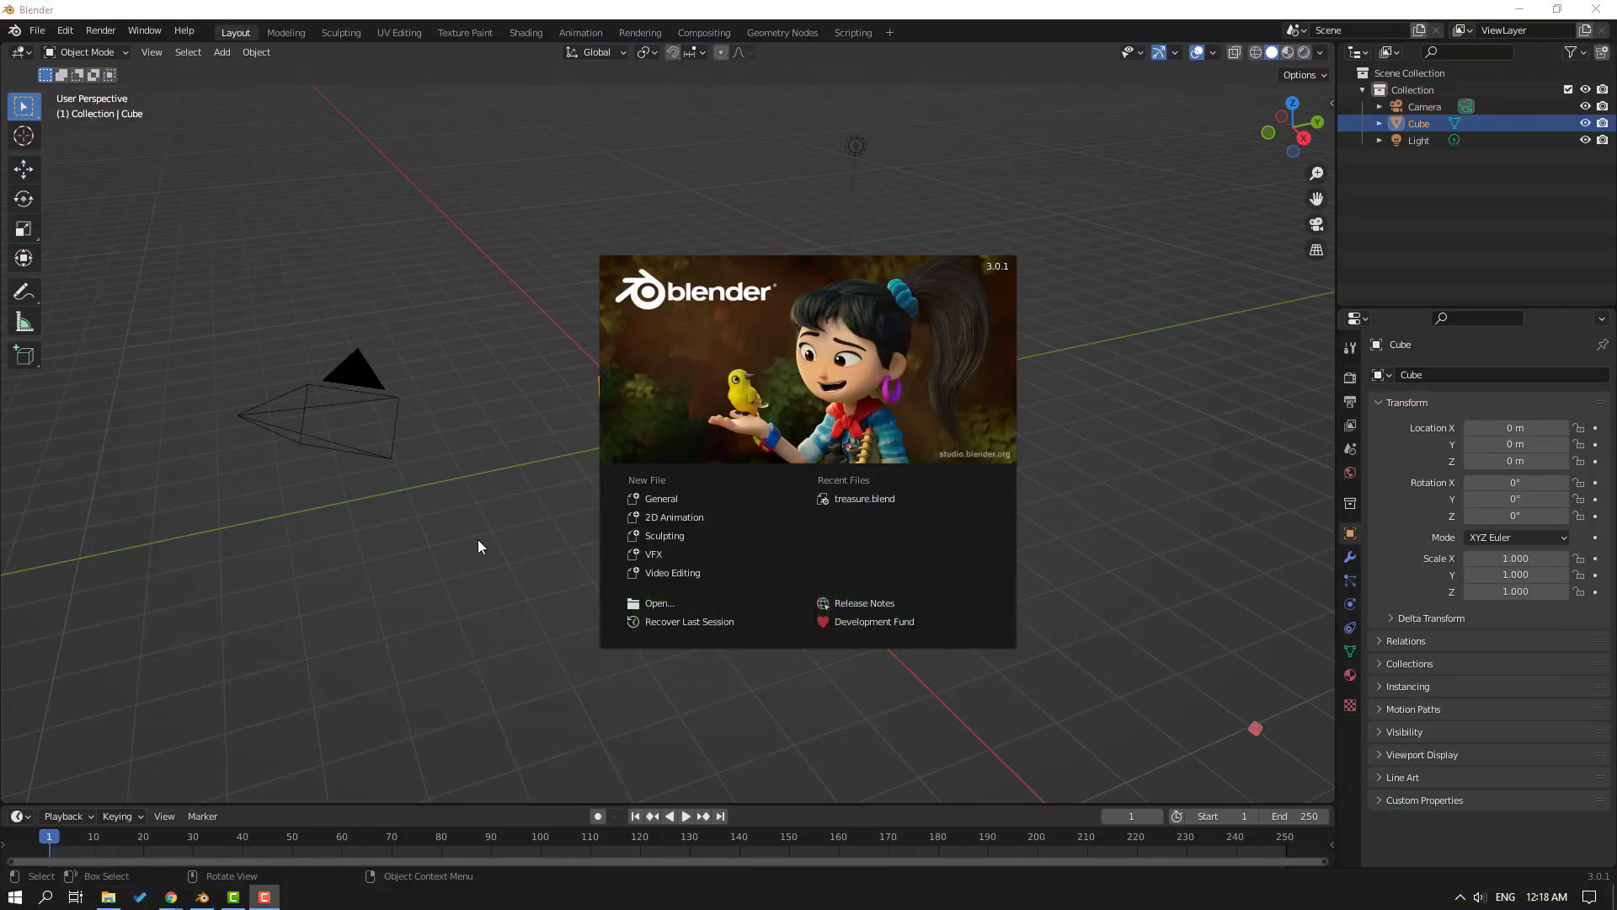
# Delete the default camera, cube and light, leaving an empty scene
pyautogui.click(664, 502)
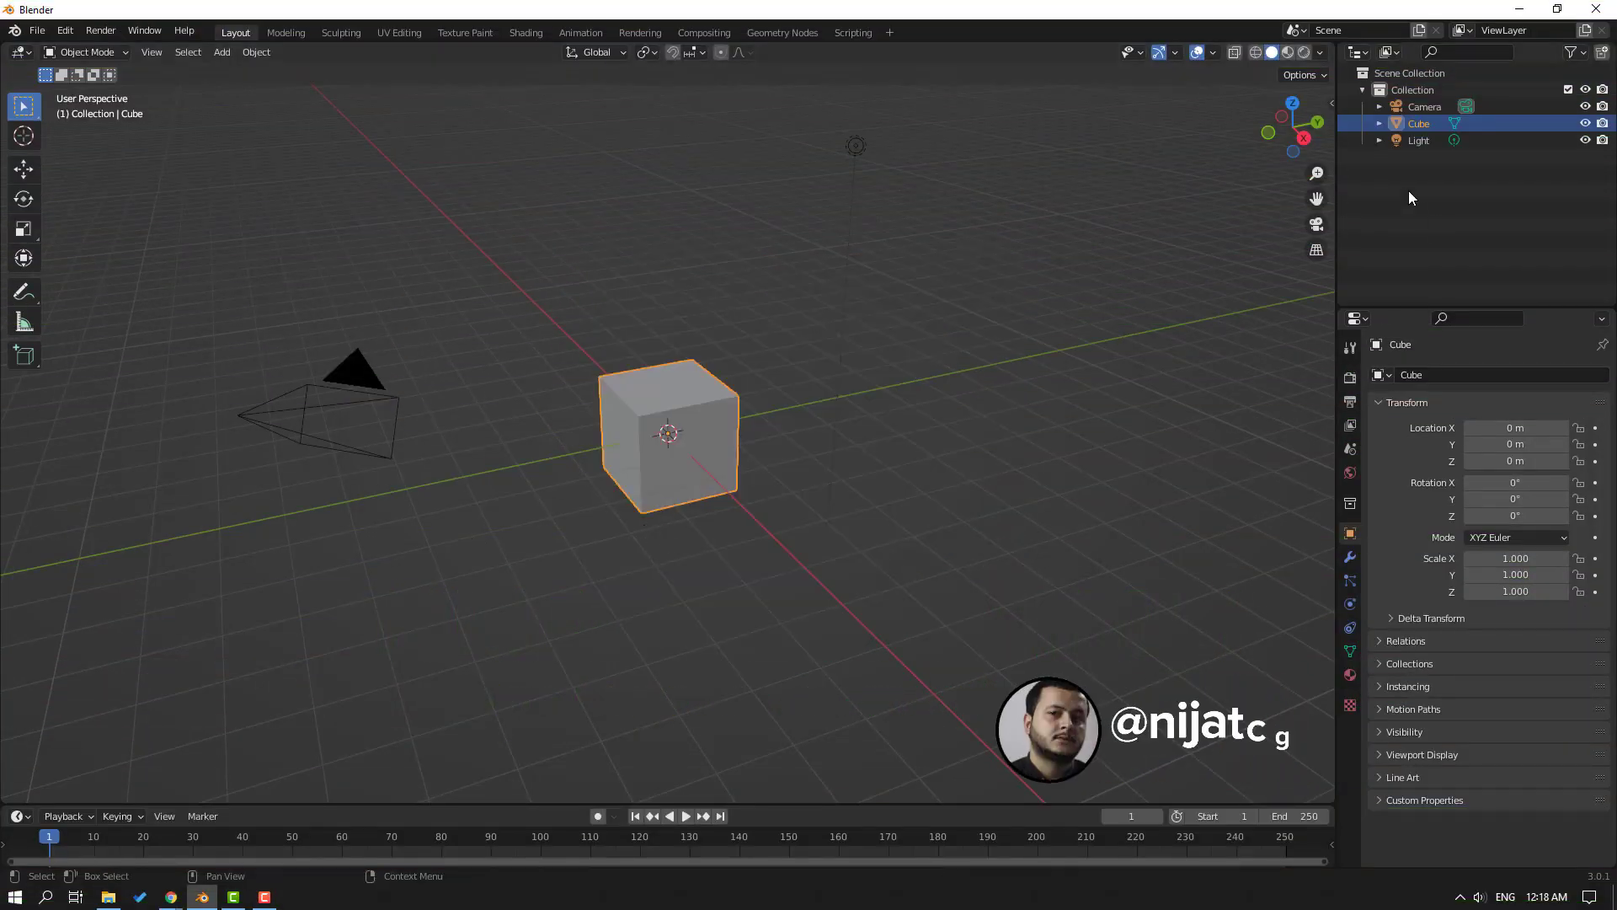
pyautogui.moveTo(1409, 184); pyautogui.dragTo(1441, 102)
pyautogui.press('Delete')
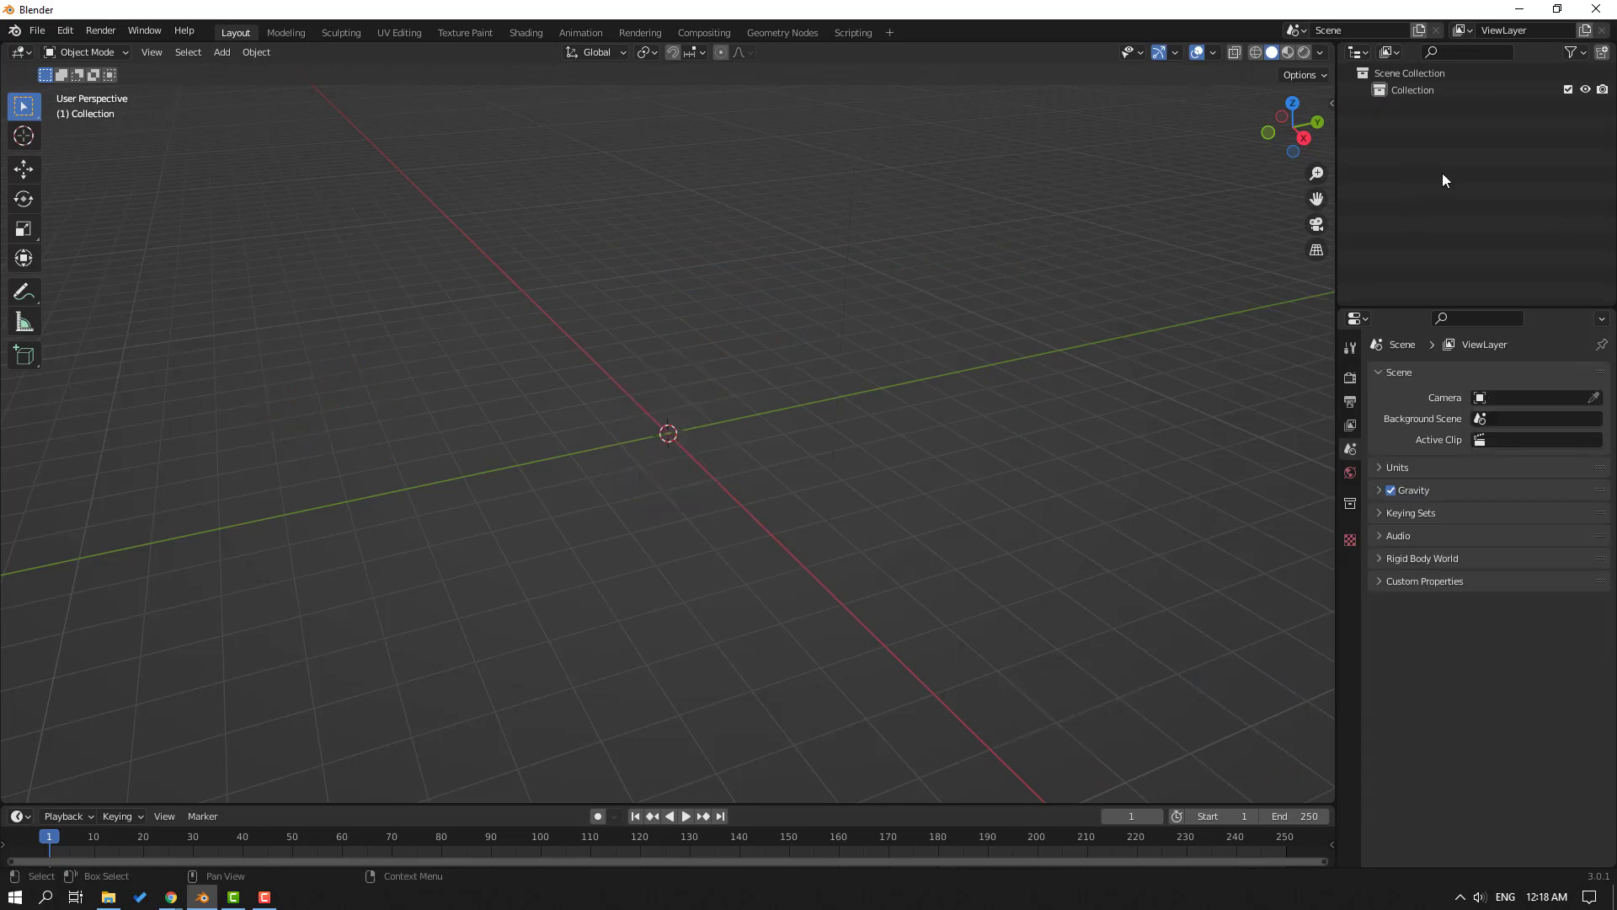
# Add a UV sphere at the origin via Add > Mesh
pyautogui.click(224, 51)
pyautogui.moveTo(252, 71)
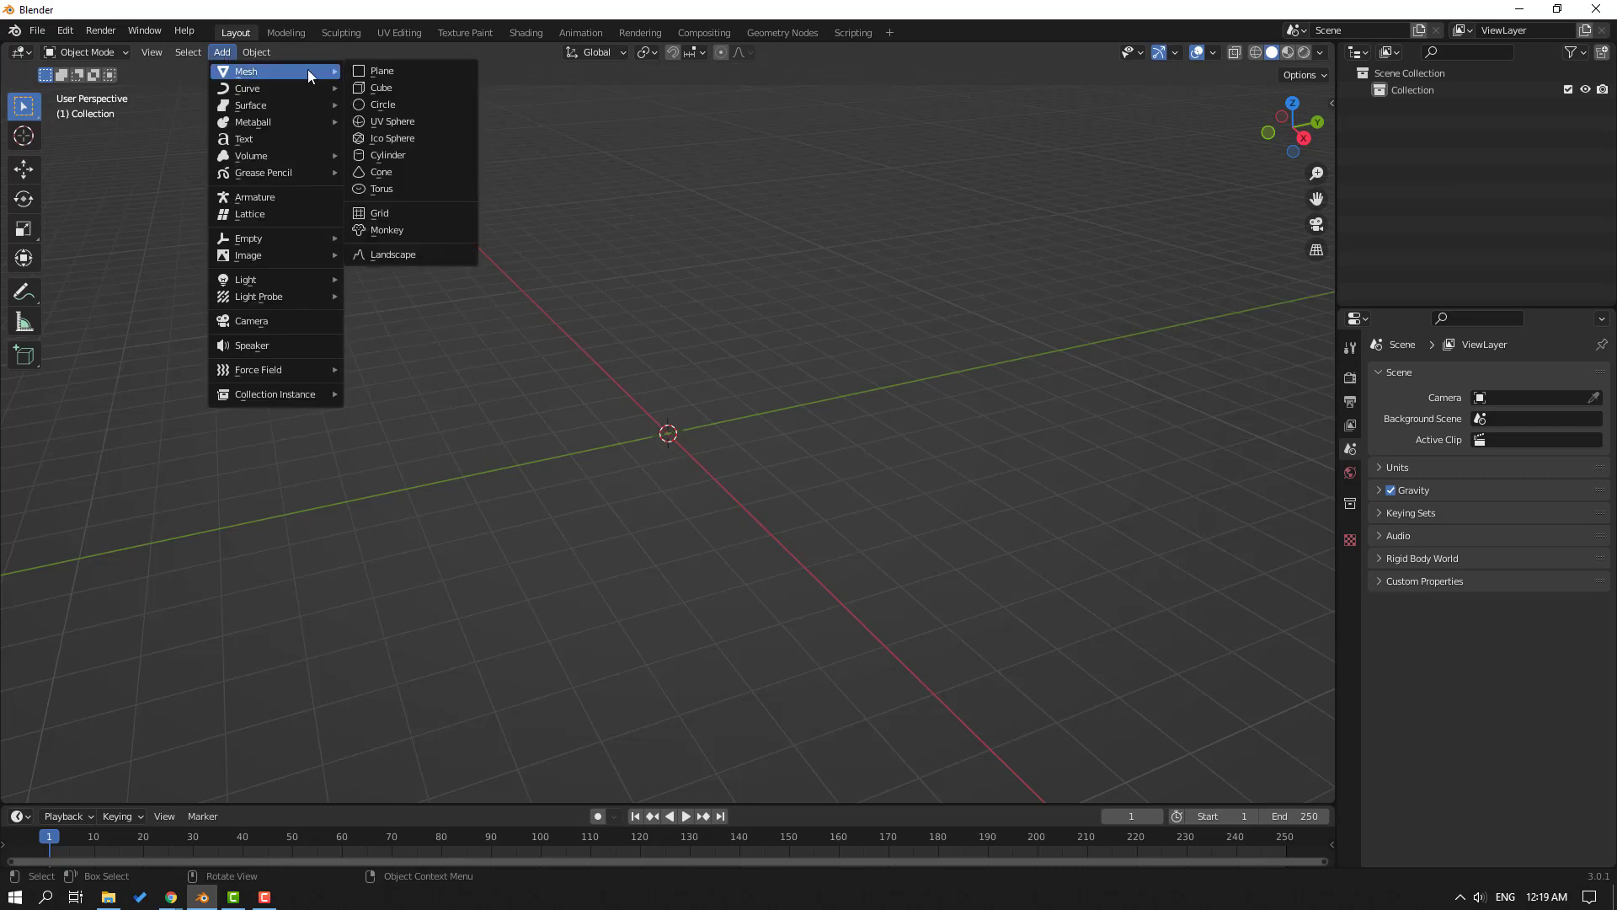
pyautogui.click(402, 121)
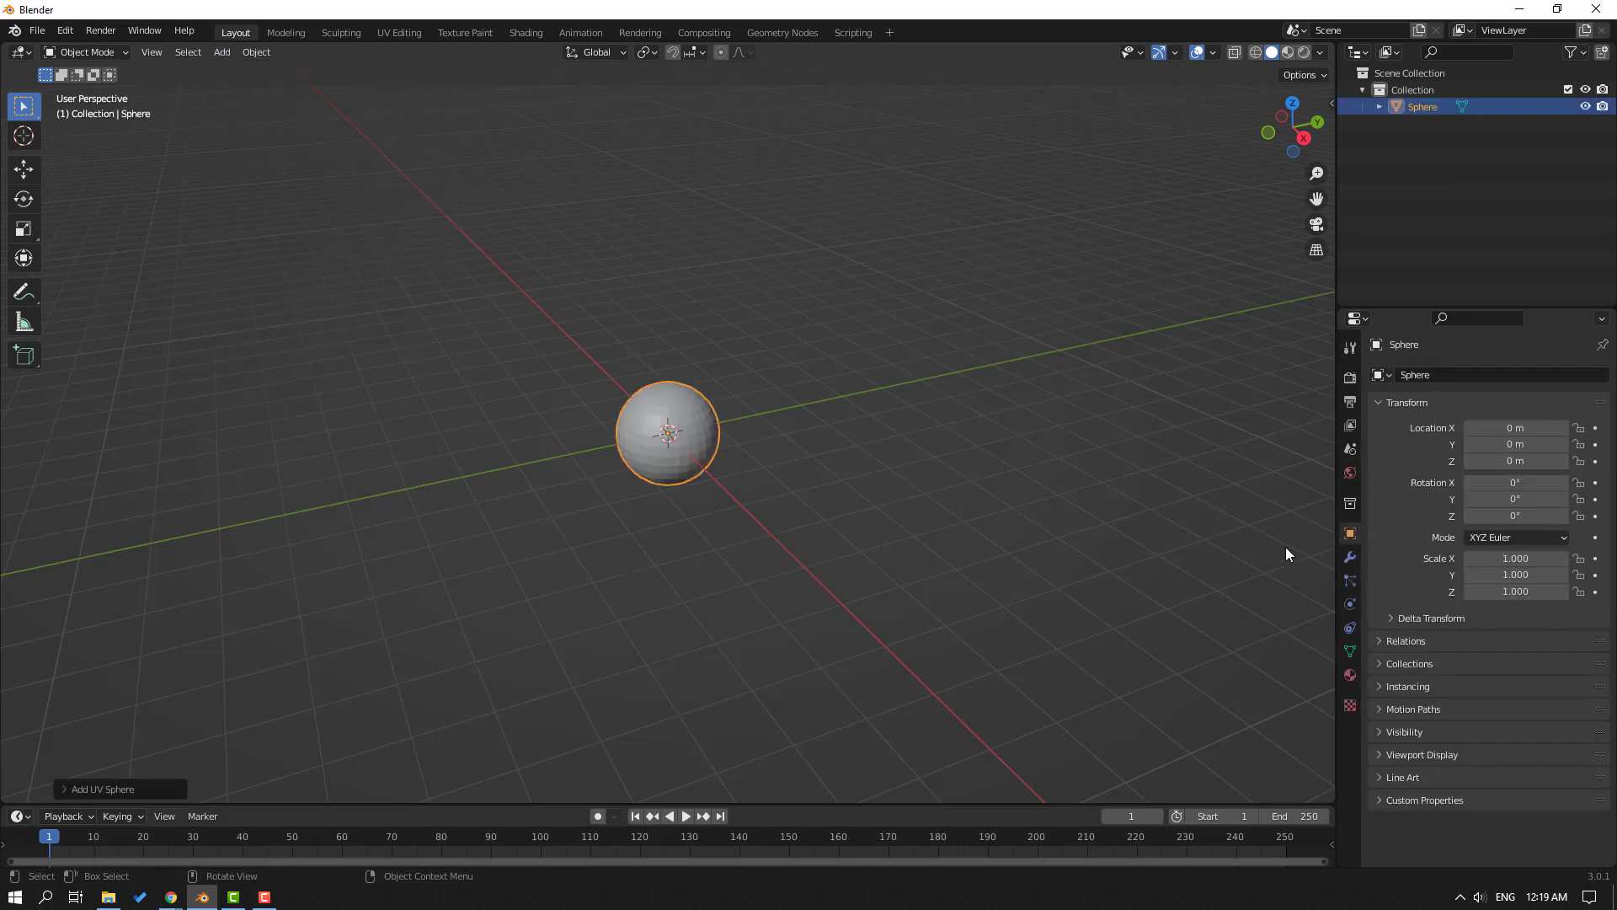
# Raise the sphere on Z, move it left to Y −9.2354 m and key its Y location at frame 1
pyautogui.click(22, 180)
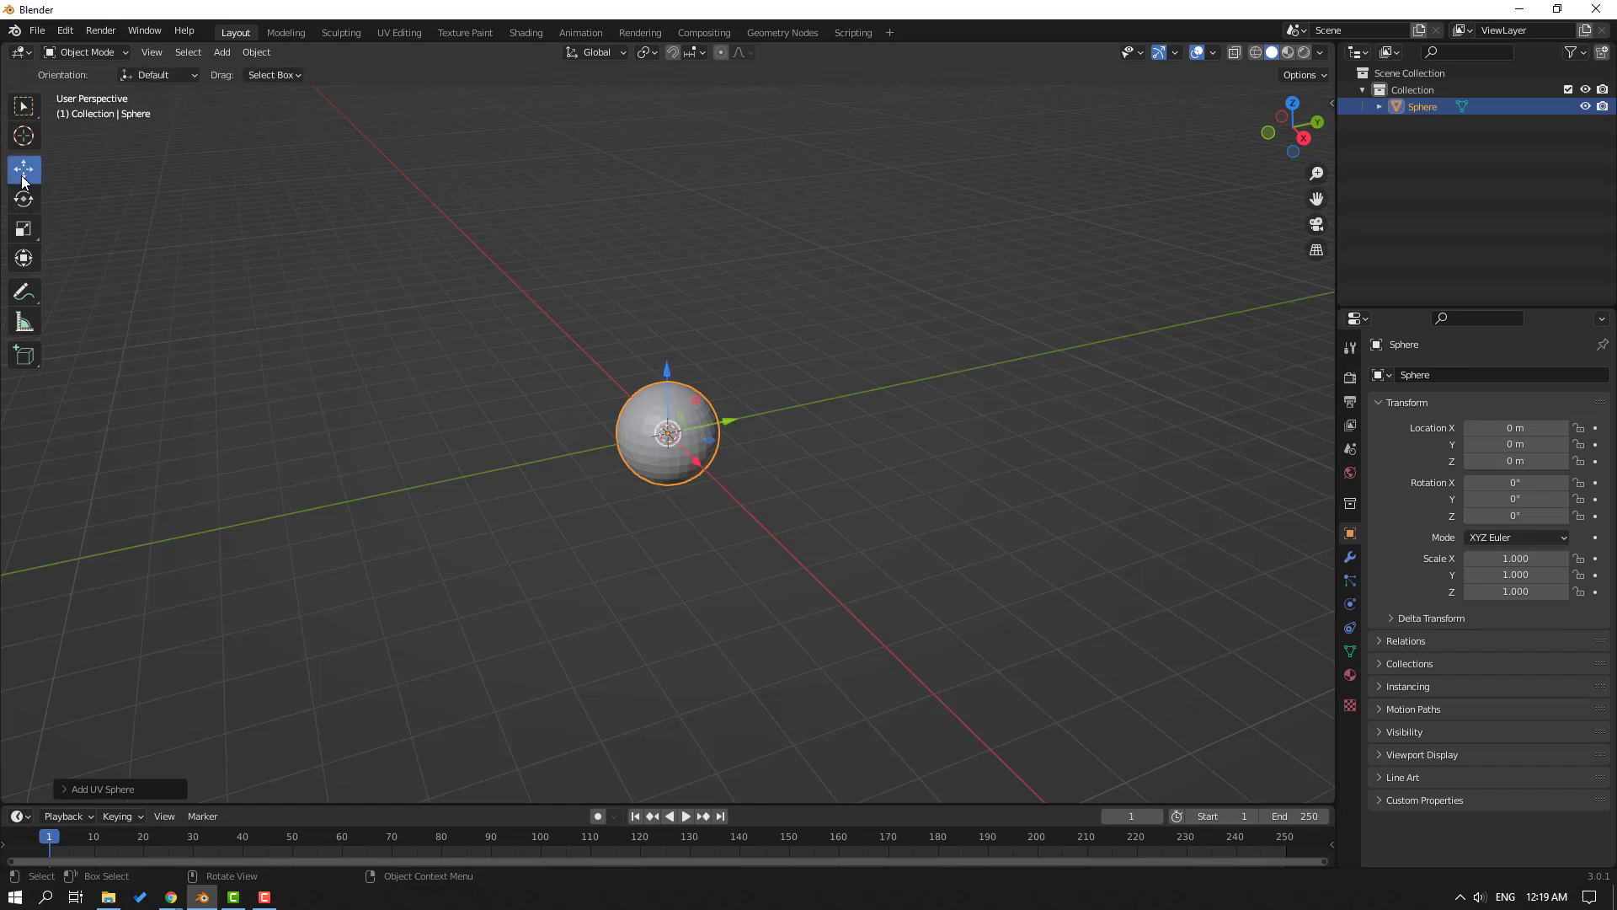
pyautogui.moveTo(666, 383); pyautogui.dragTo(666, 305)
pyautogui.moveTo(716, 489)
pyautogui.mouseDown(button='middle')
pyautogui.moveTo(686, 461)
pyautogui.moveTo(694, 418)
pyautogui.mouseUp(button='middle')
pyautogui.moveTo(724, 356); pyautogui.dragTo(219, 360)
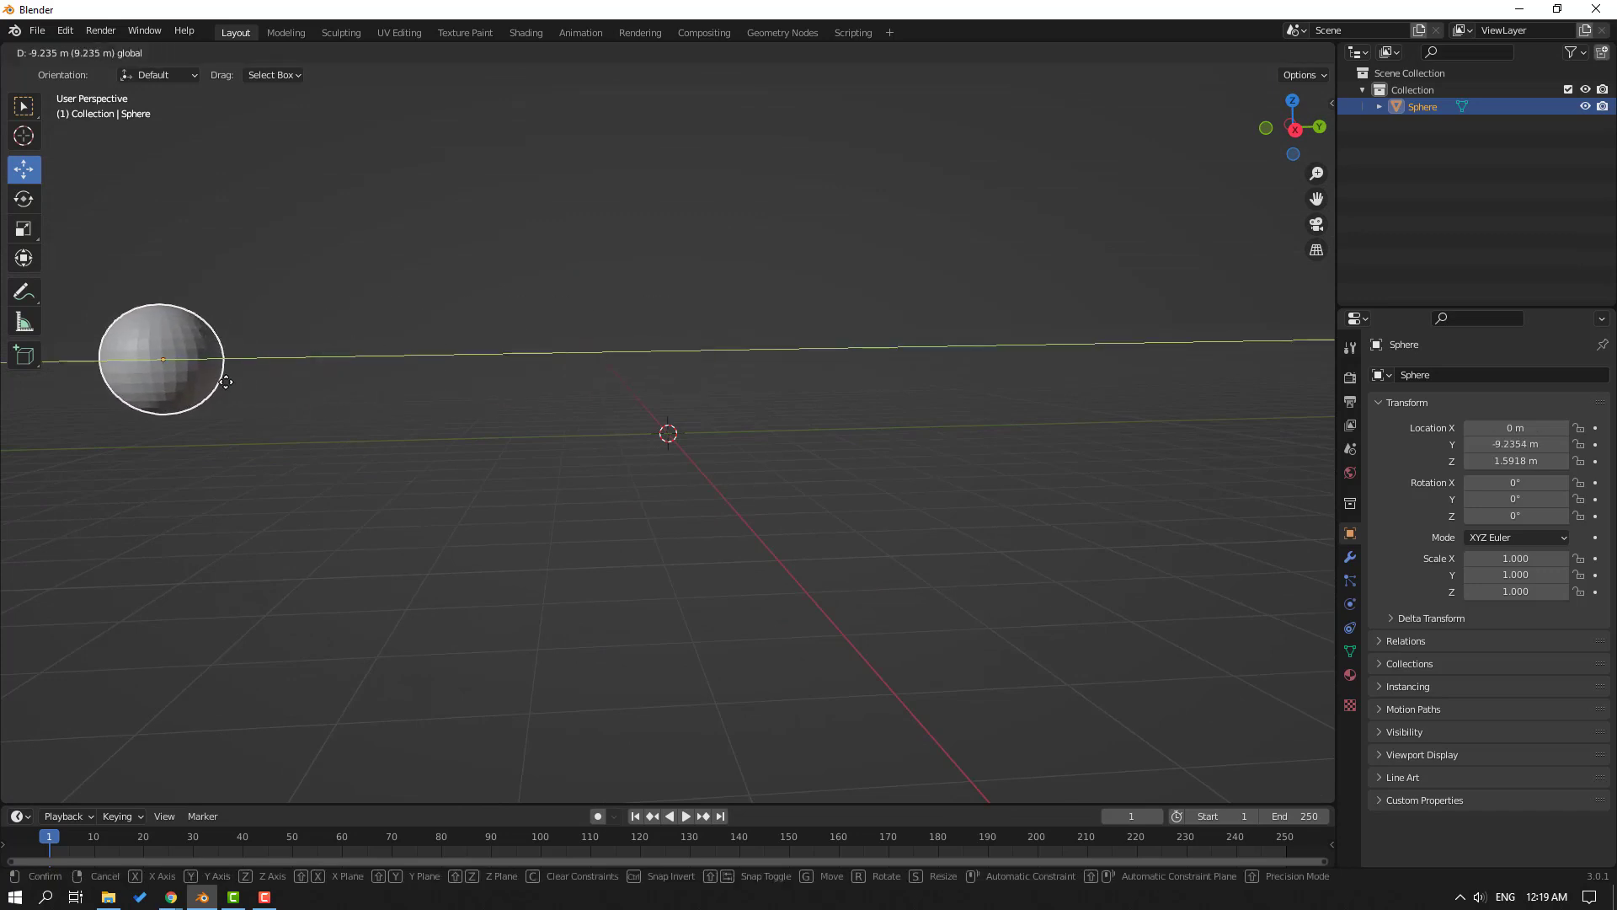
pyautogui.click(1594, 446)
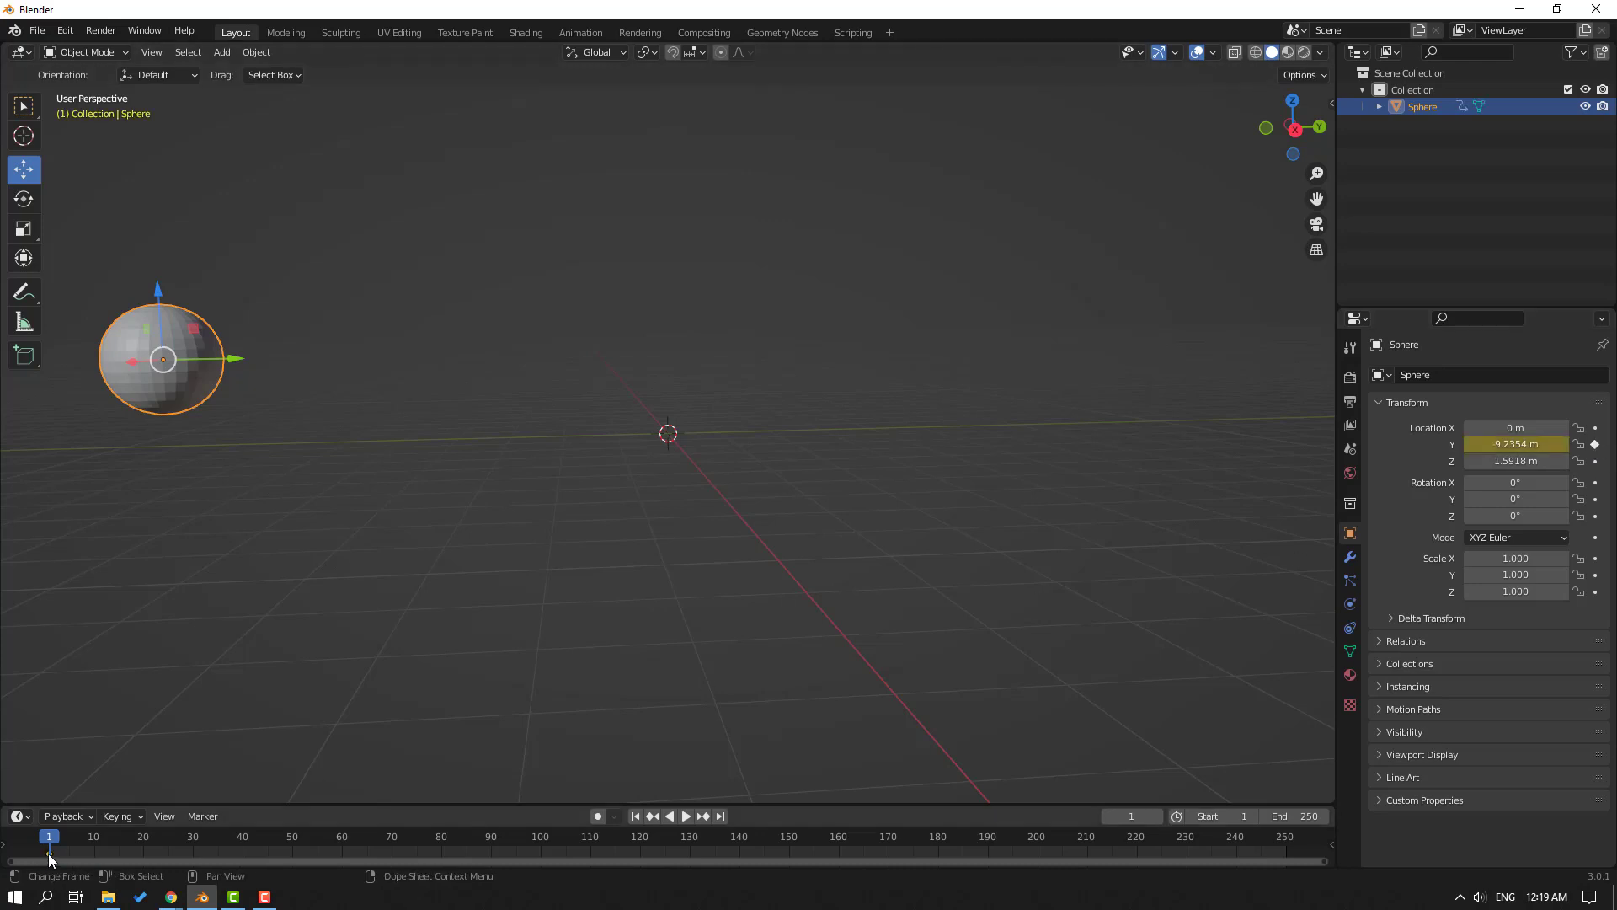
# Advance the timeline to frame 100
pyautogui.press('Right')
pyautogui.press('Right')
pyautogui.press('Right')
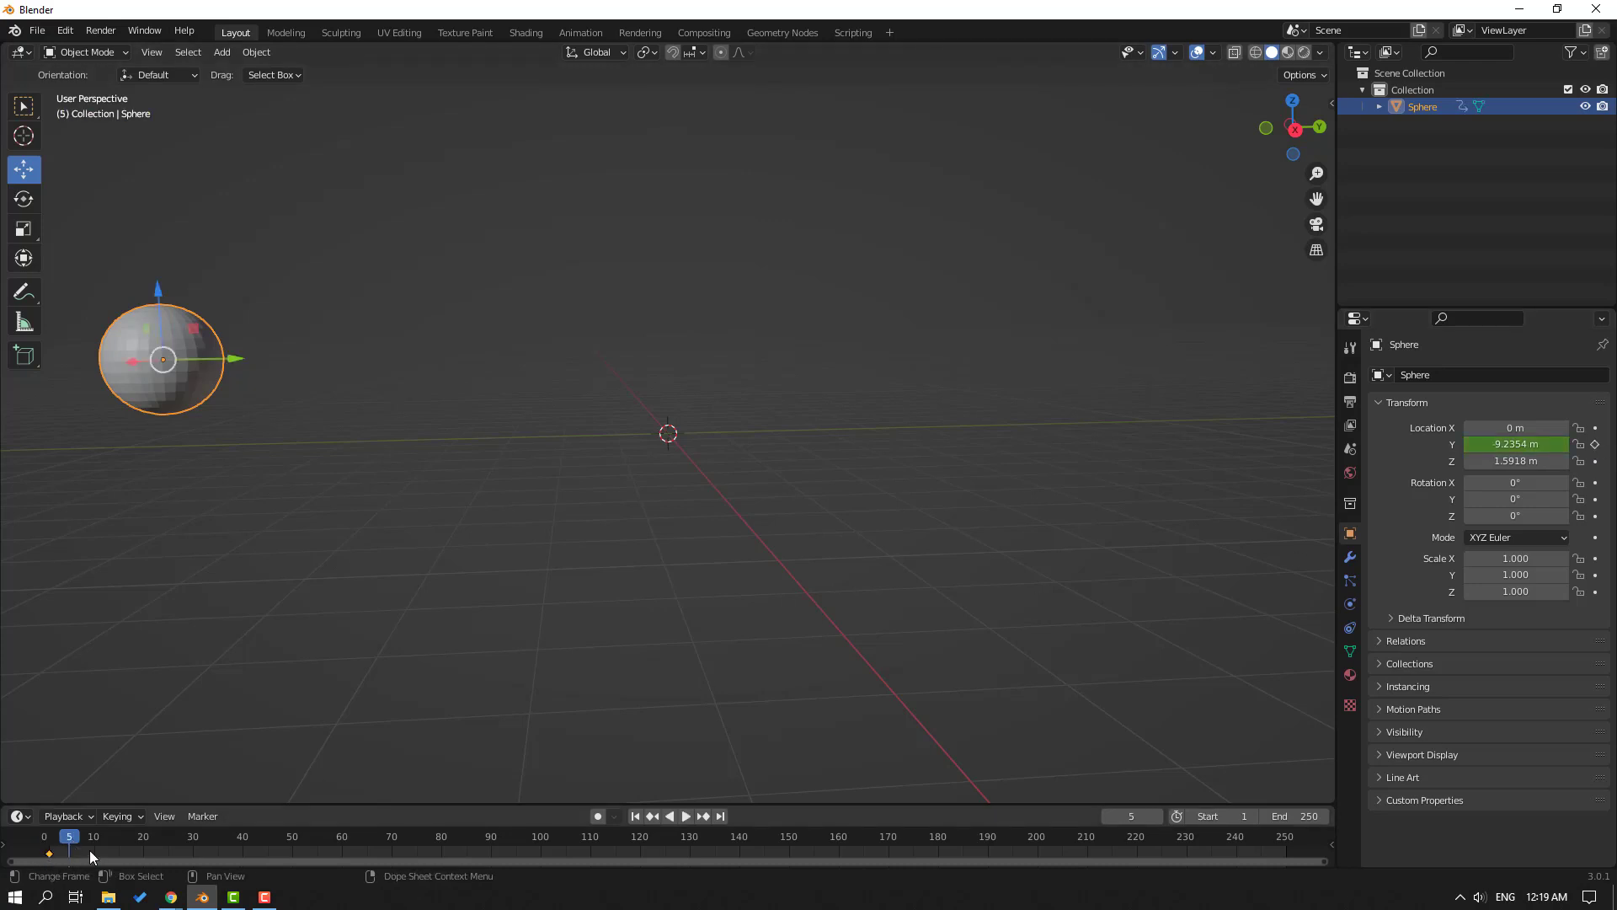
pyautogui.press('space')
pyautogui.moveTo(90, 852); pyautogui.dragTo(543, 848)
pyautogui.press('space')
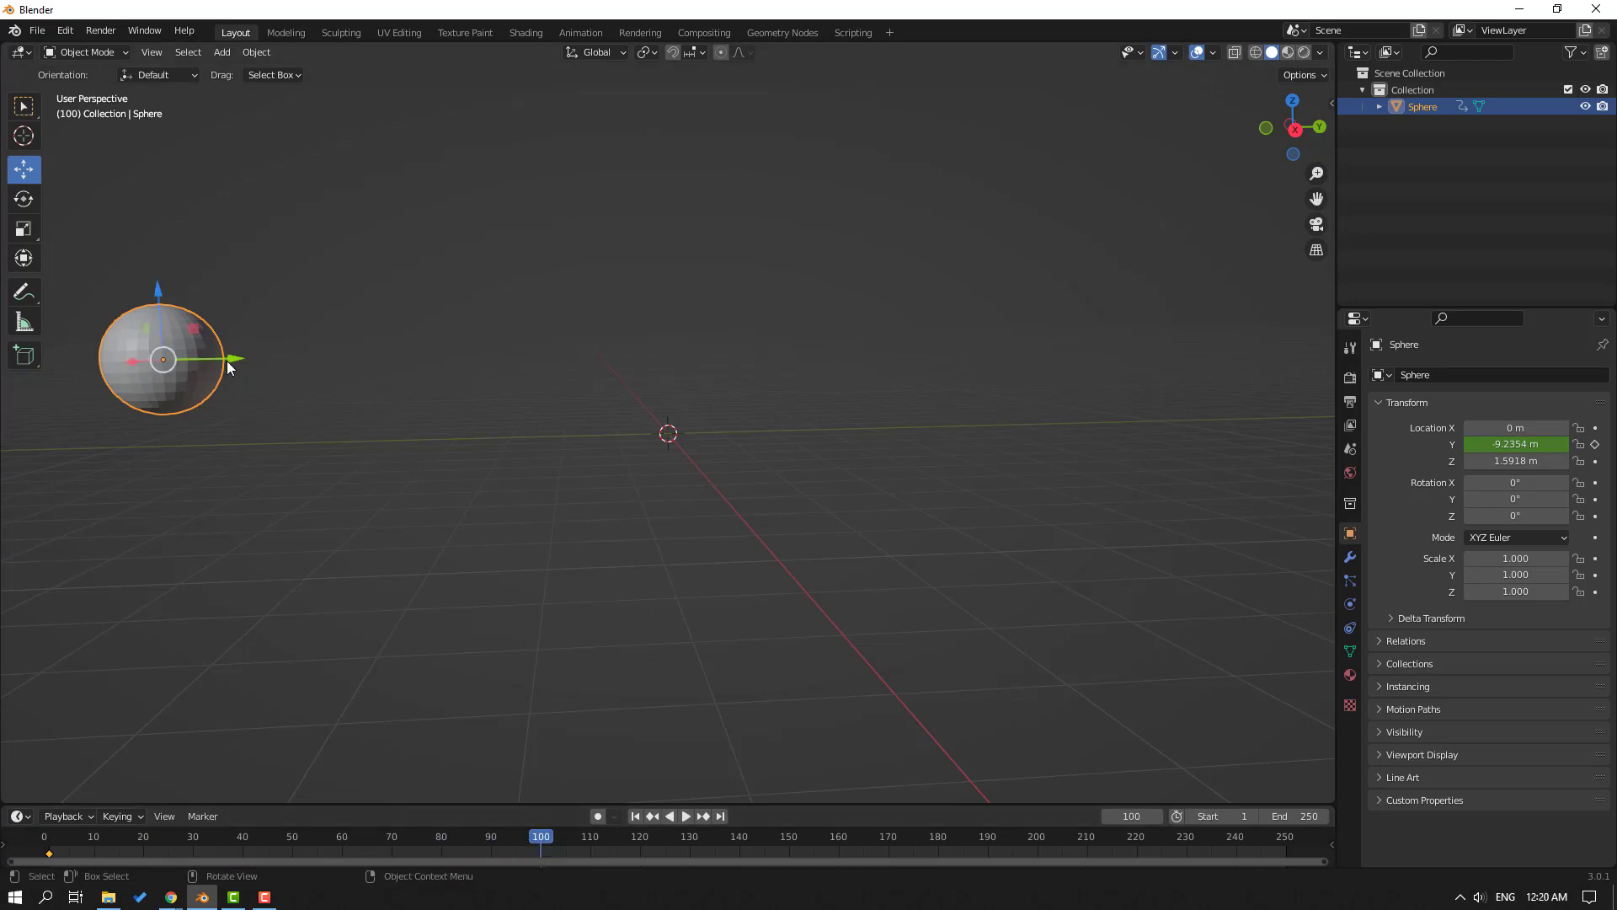
# Move the sphere right to Y 8.9982 m, key it at frame 100, and scrub back to the start
pyautogui.moveTo(226, 361); pyautogui.dragTo(1179, 363)
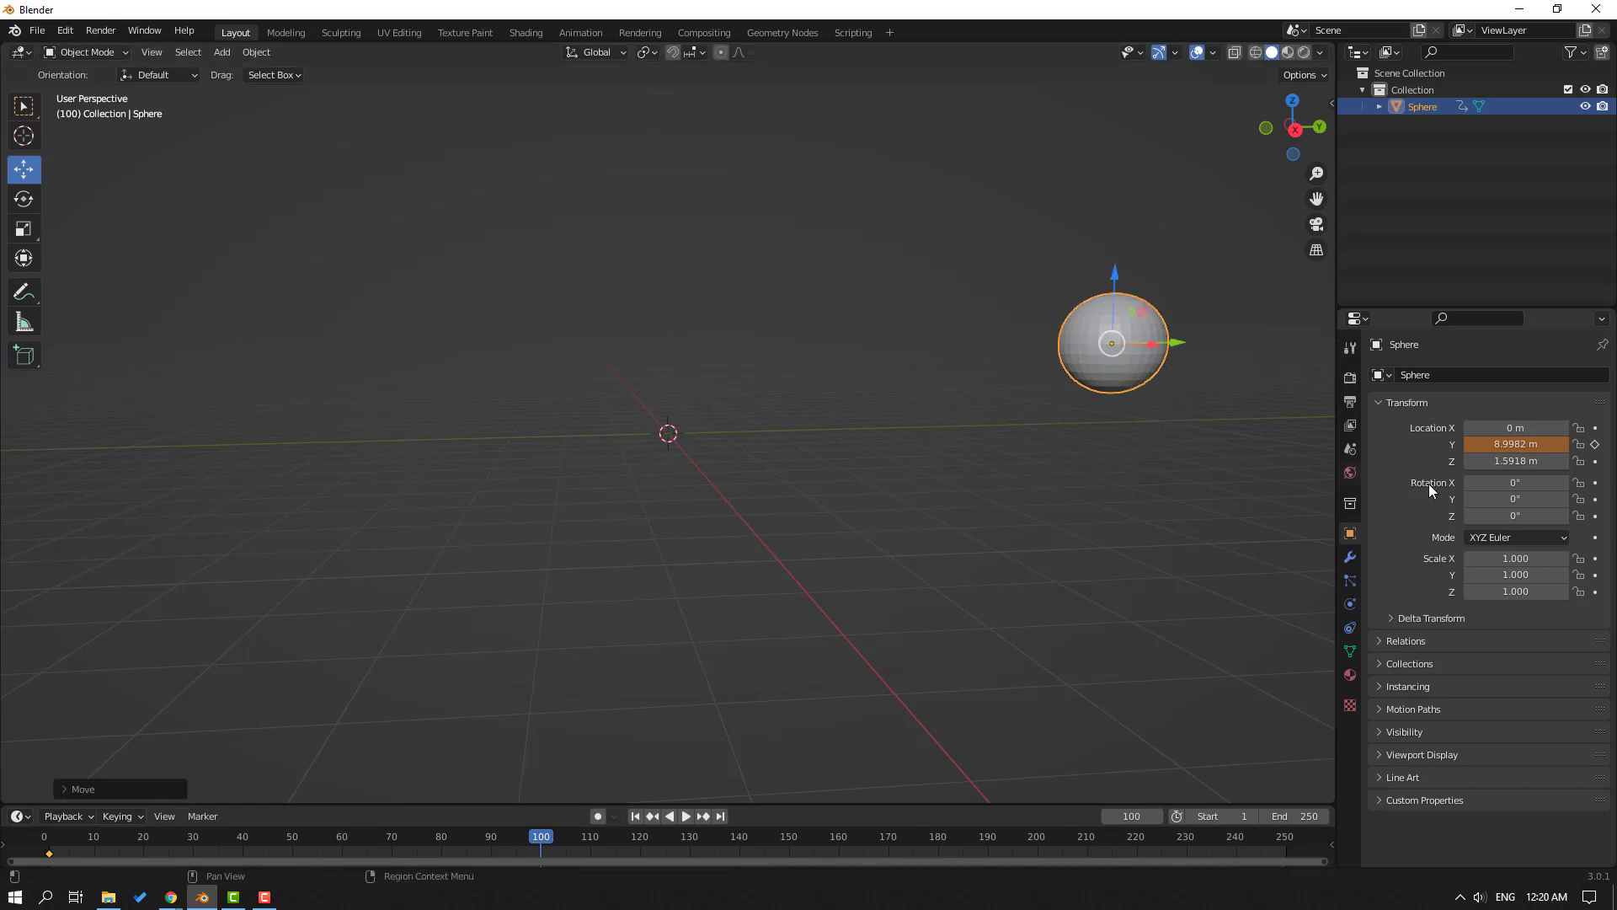
pyautogui.click(1596, 444)
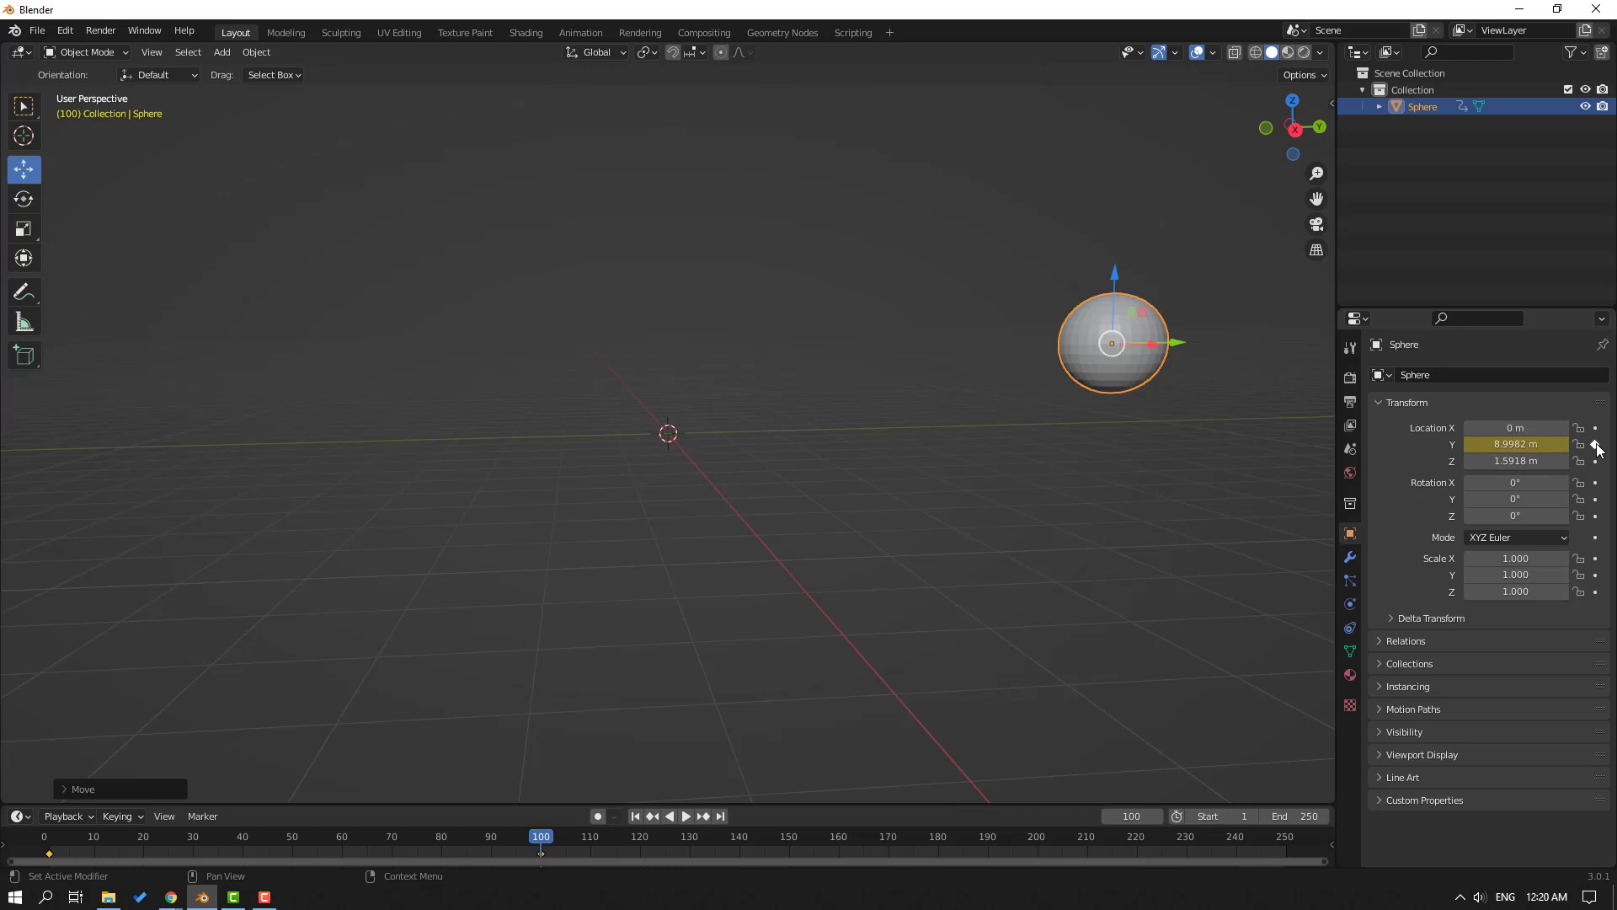
pyautogui.moveTo(542, 844); pyautogui.dragTo(486, 849)
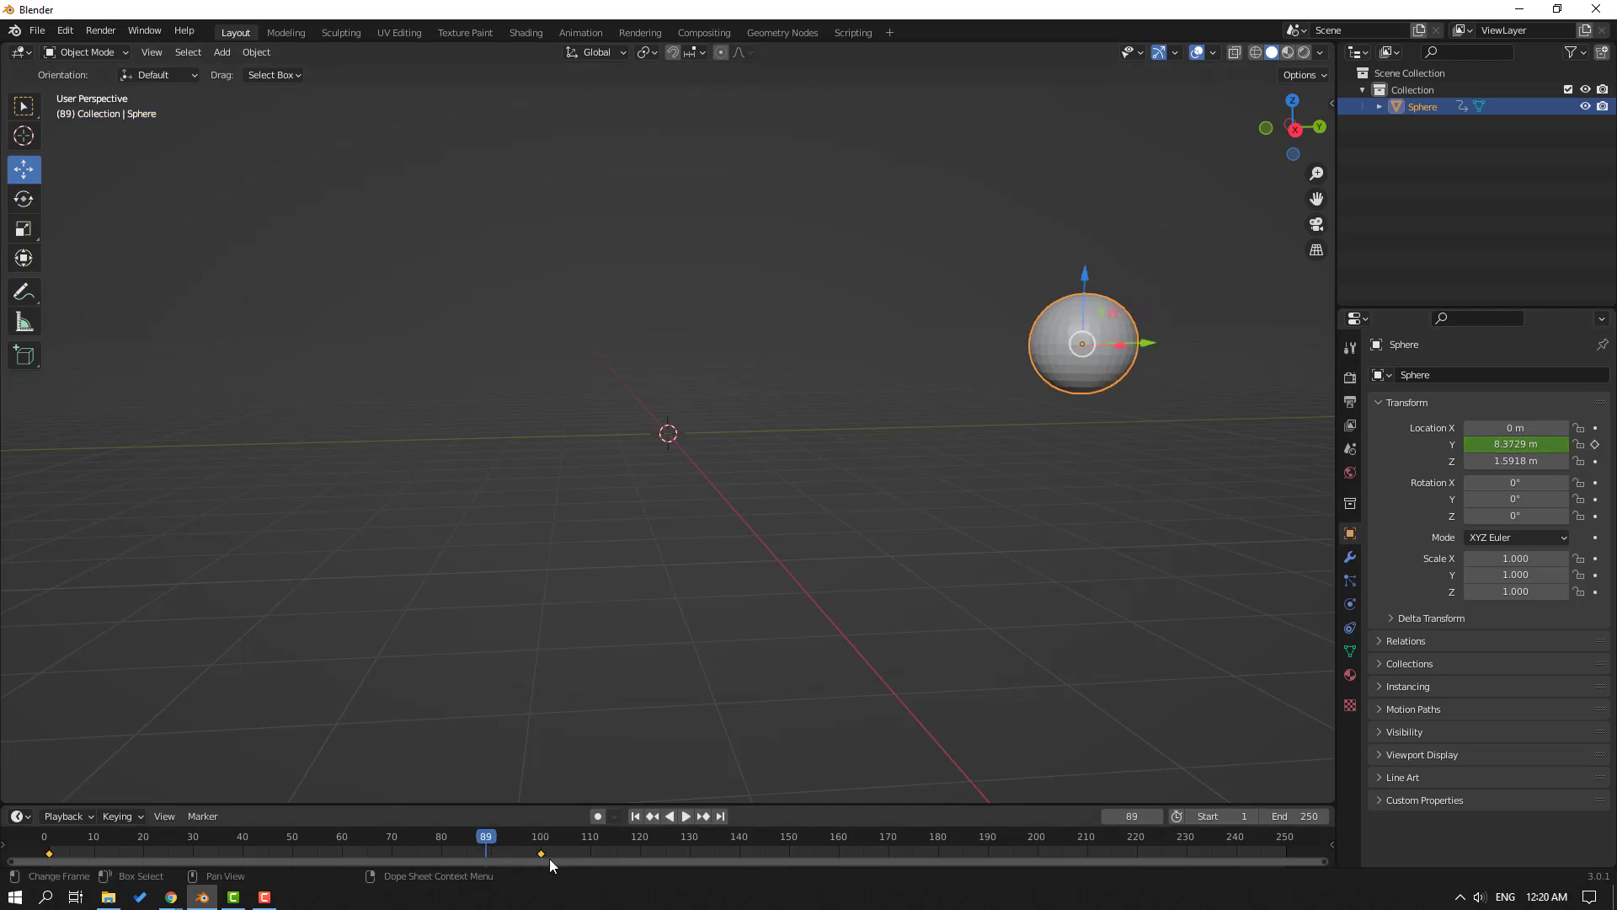
pyautogui.moveTo(486, 837); pyautogui.dragTo(45, 837)
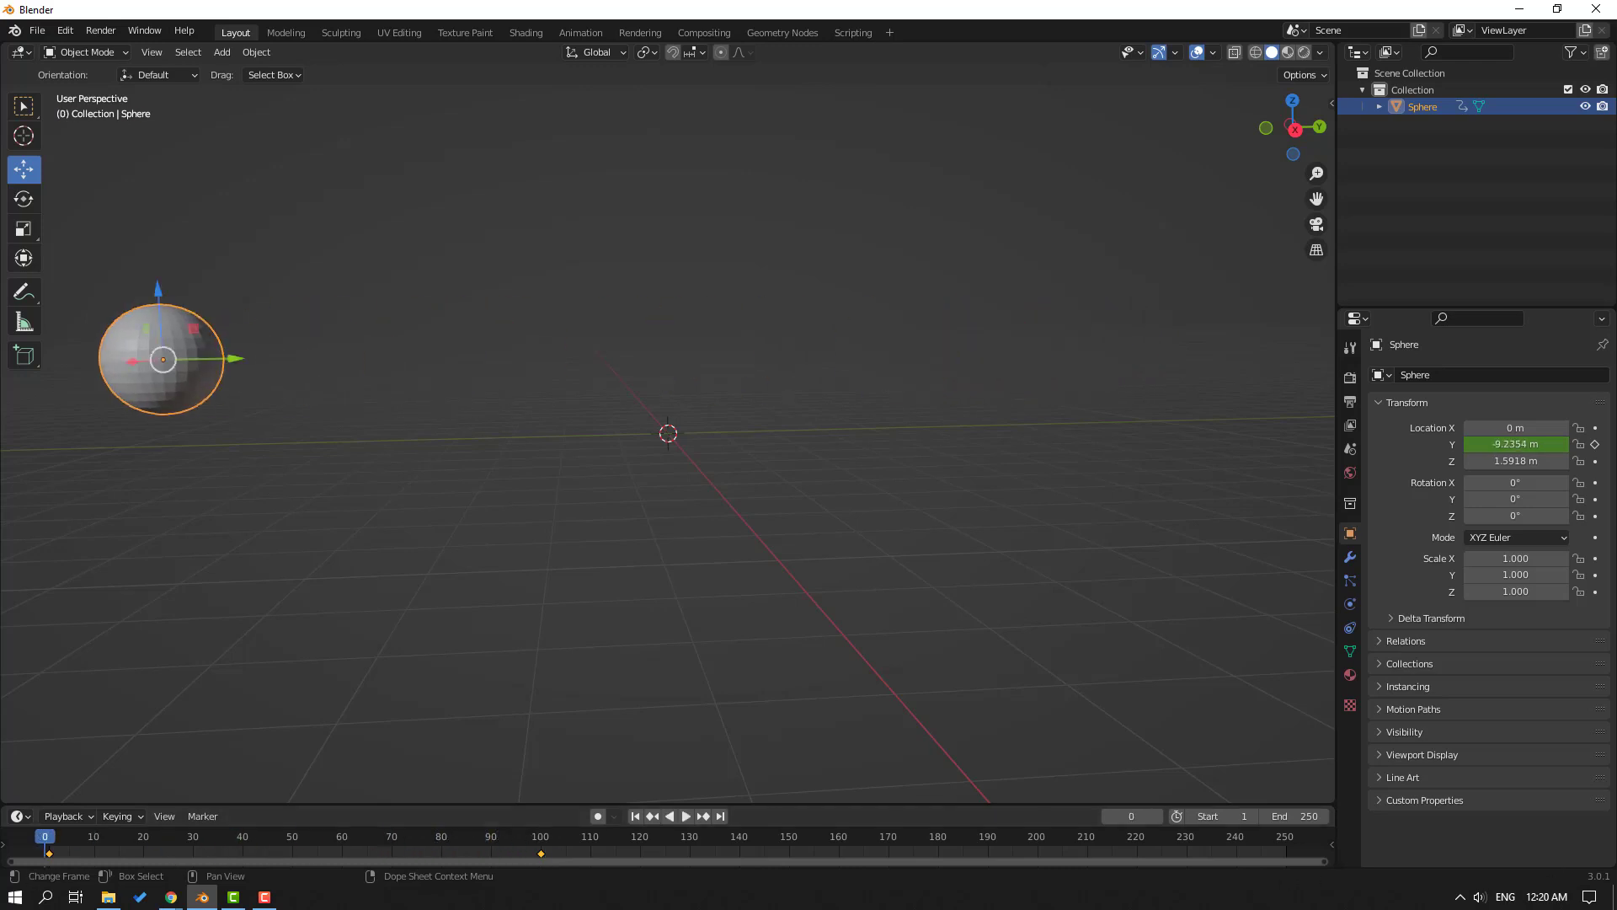
# Drag the ending location keyframe from frame 100 to frame 50 and replay the faster crossing
pyautogui.click(684, 816)
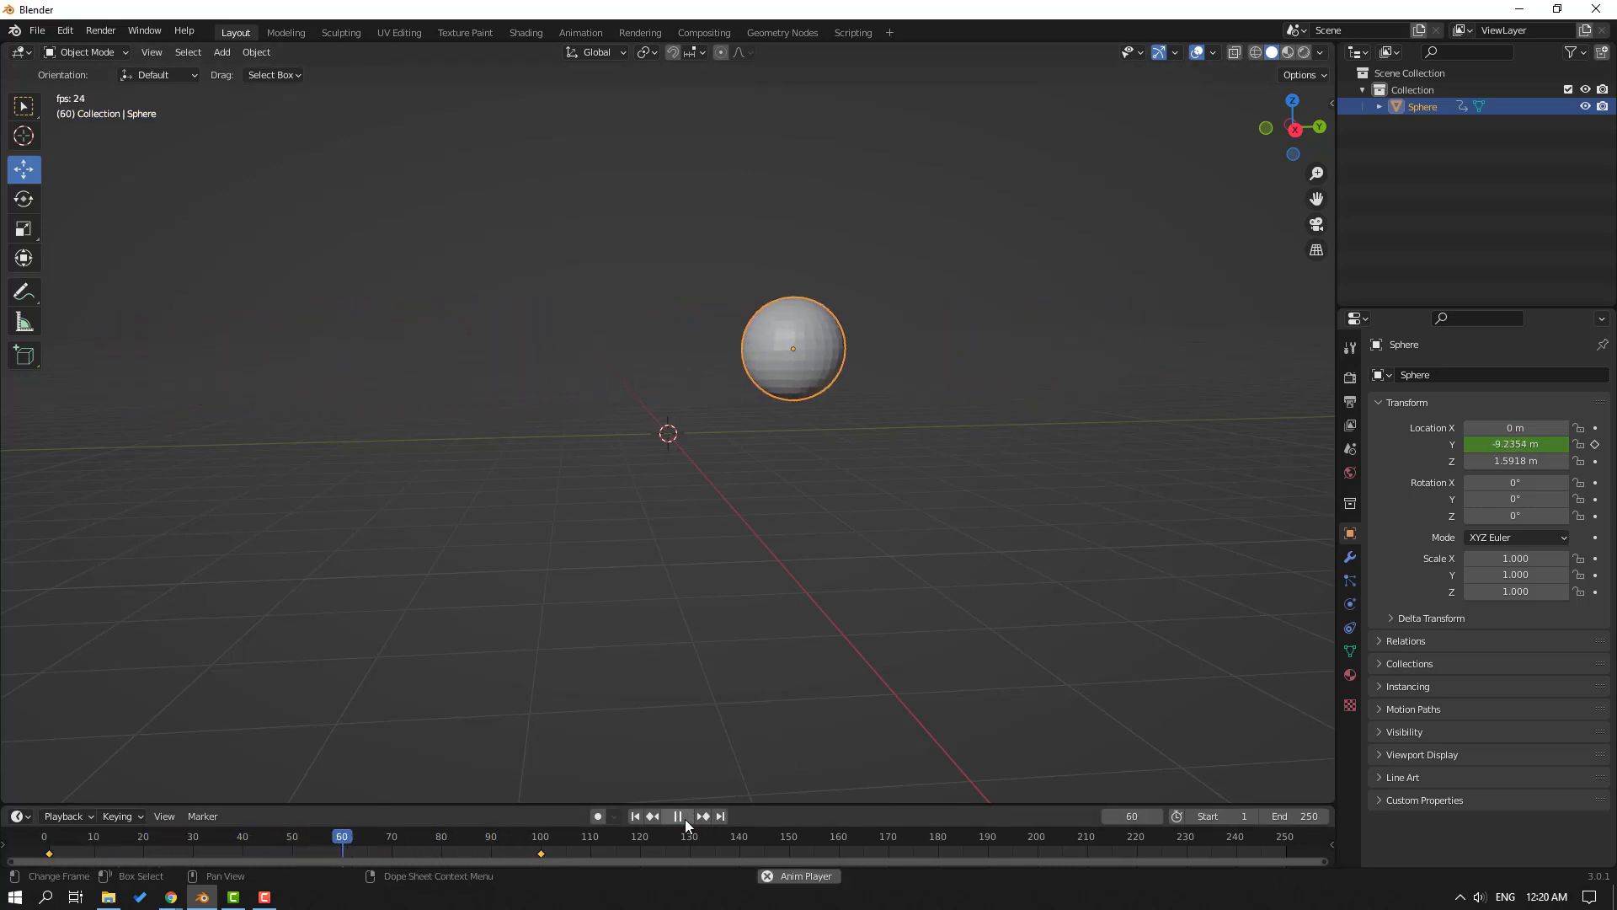
pyautogui.click(685, 816)
pyautogui.click(540, 854)
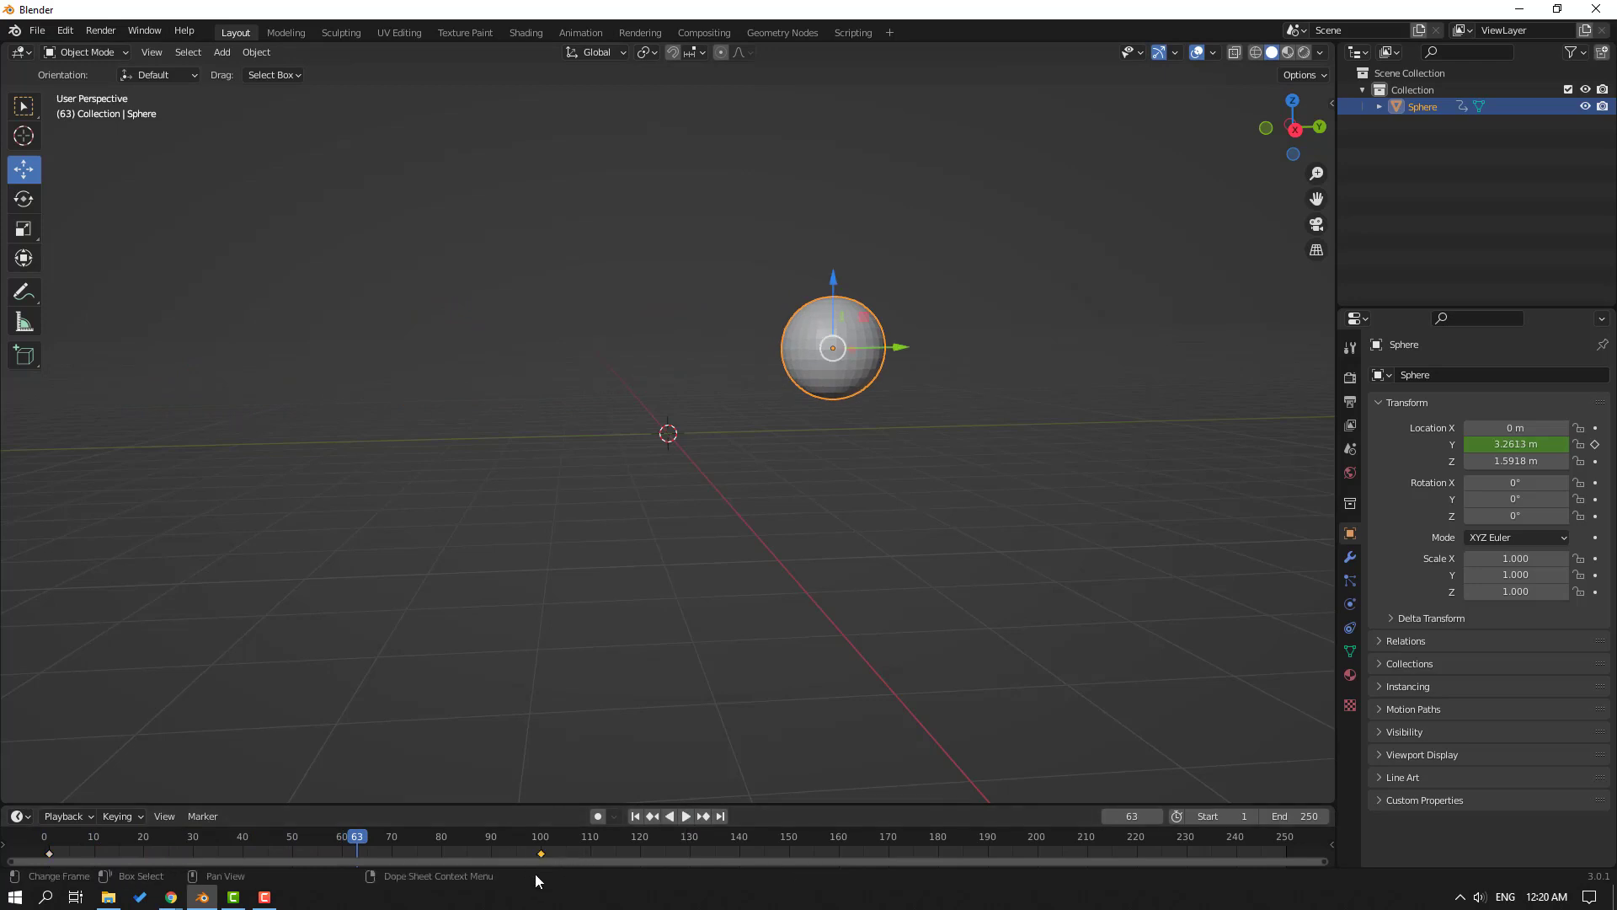
pyautogui.moveTo(541, 854); pyautogui.dragTo(293, 855)
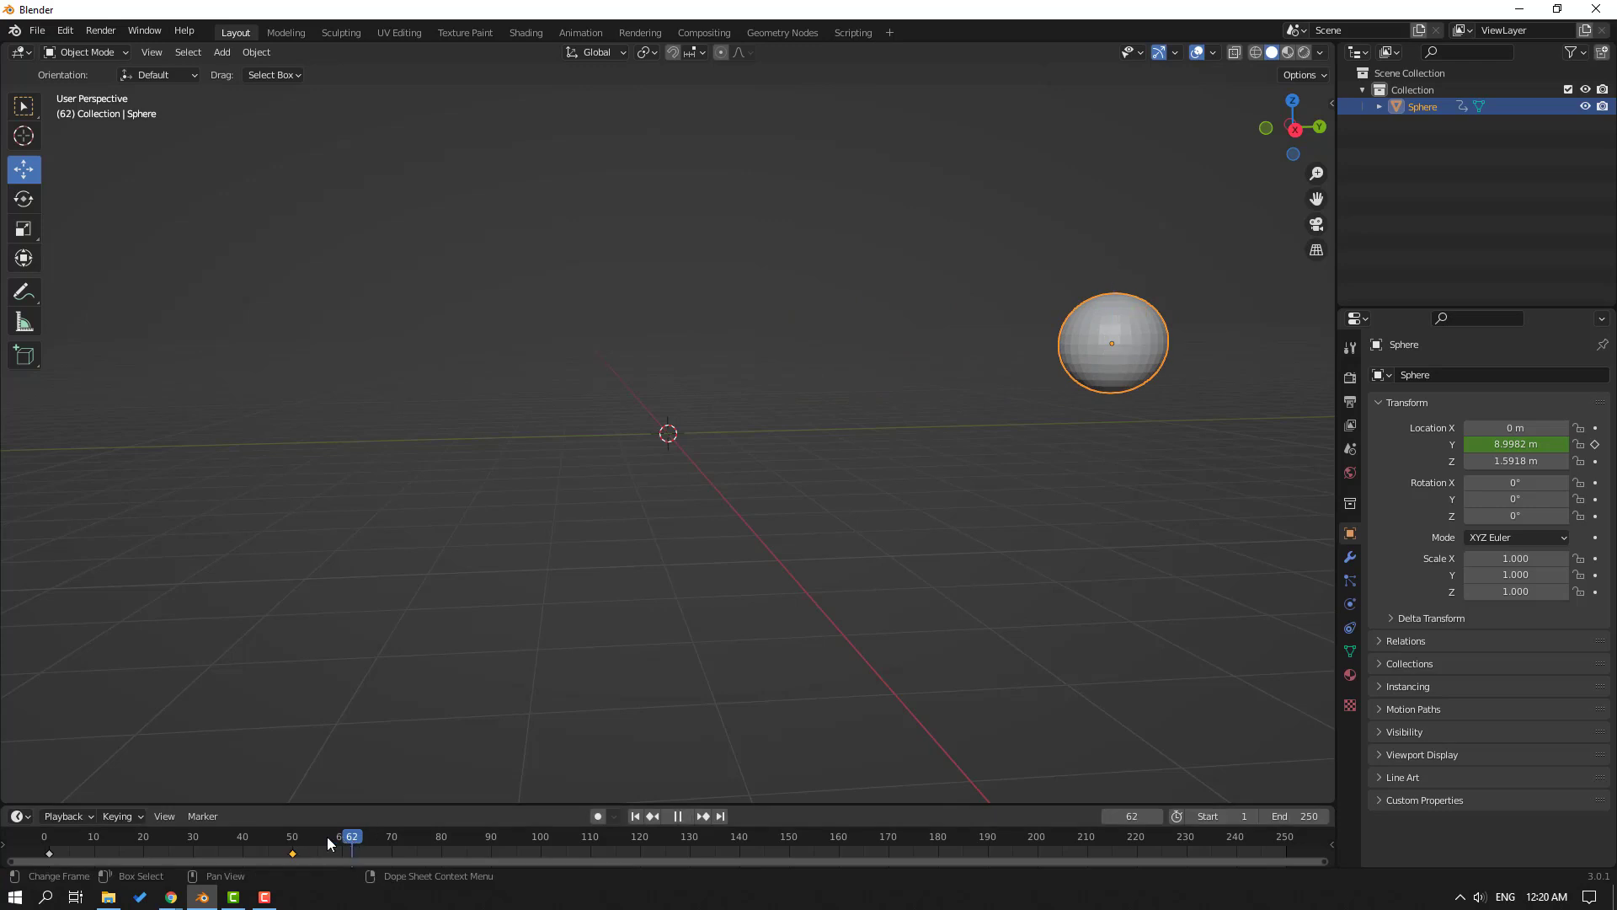
pyautogui.hotkey('shift', 'Left')
pyautogui.press('space')
pyautogui.press('space')
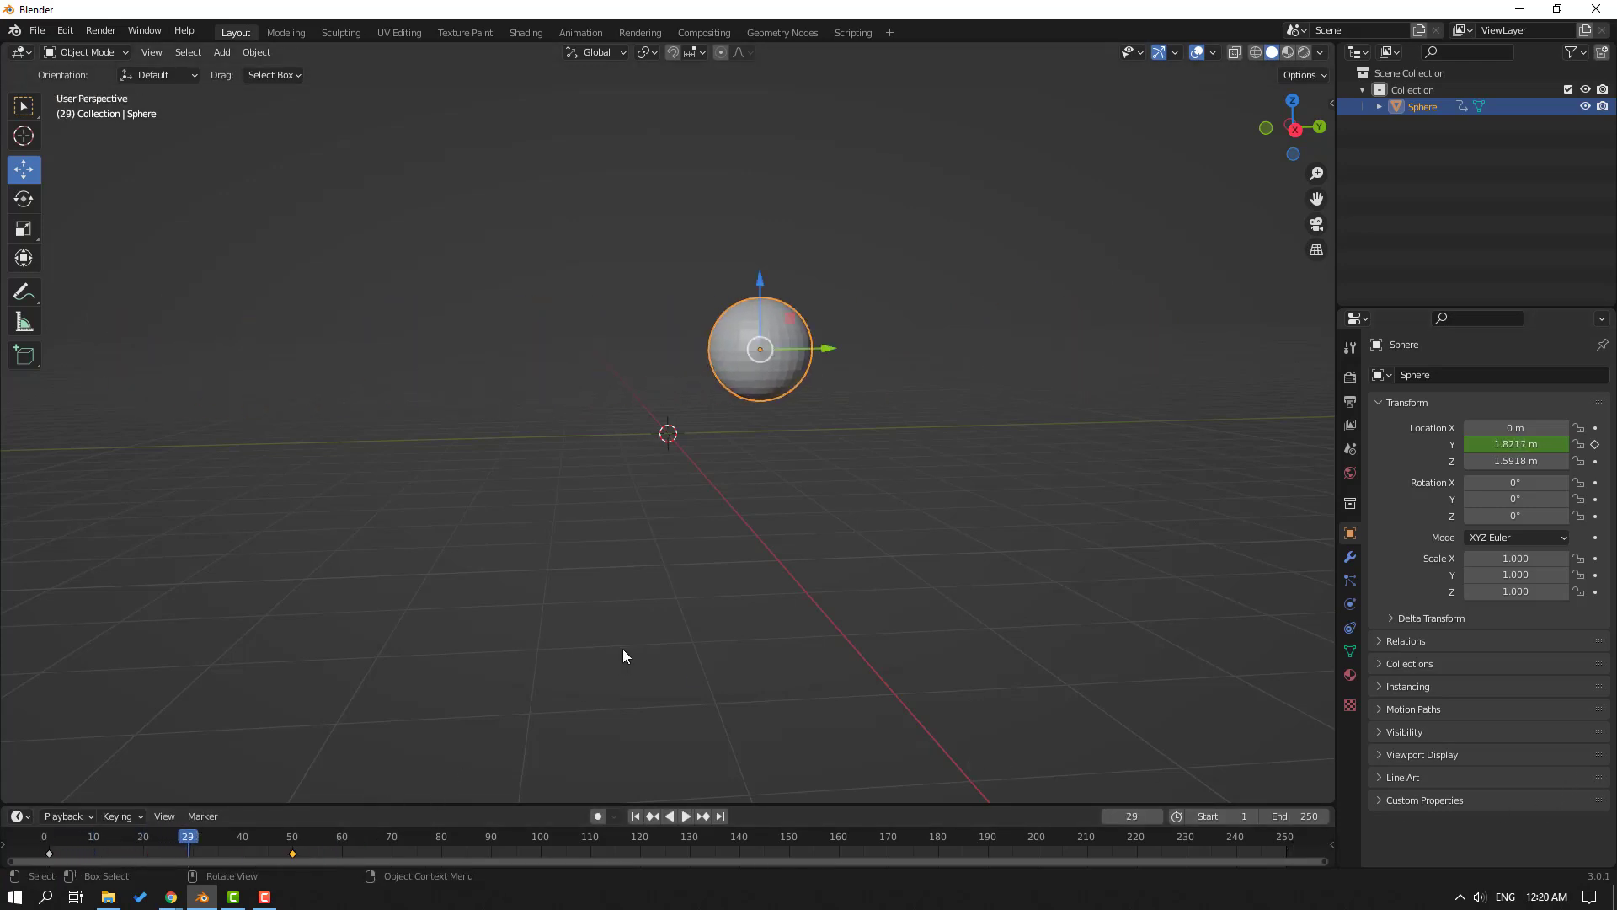
# Key the sphere's default Y scale at frame 1
pyautogui.moveTo(188, 836); pyautogui.dragTo(48, 836)
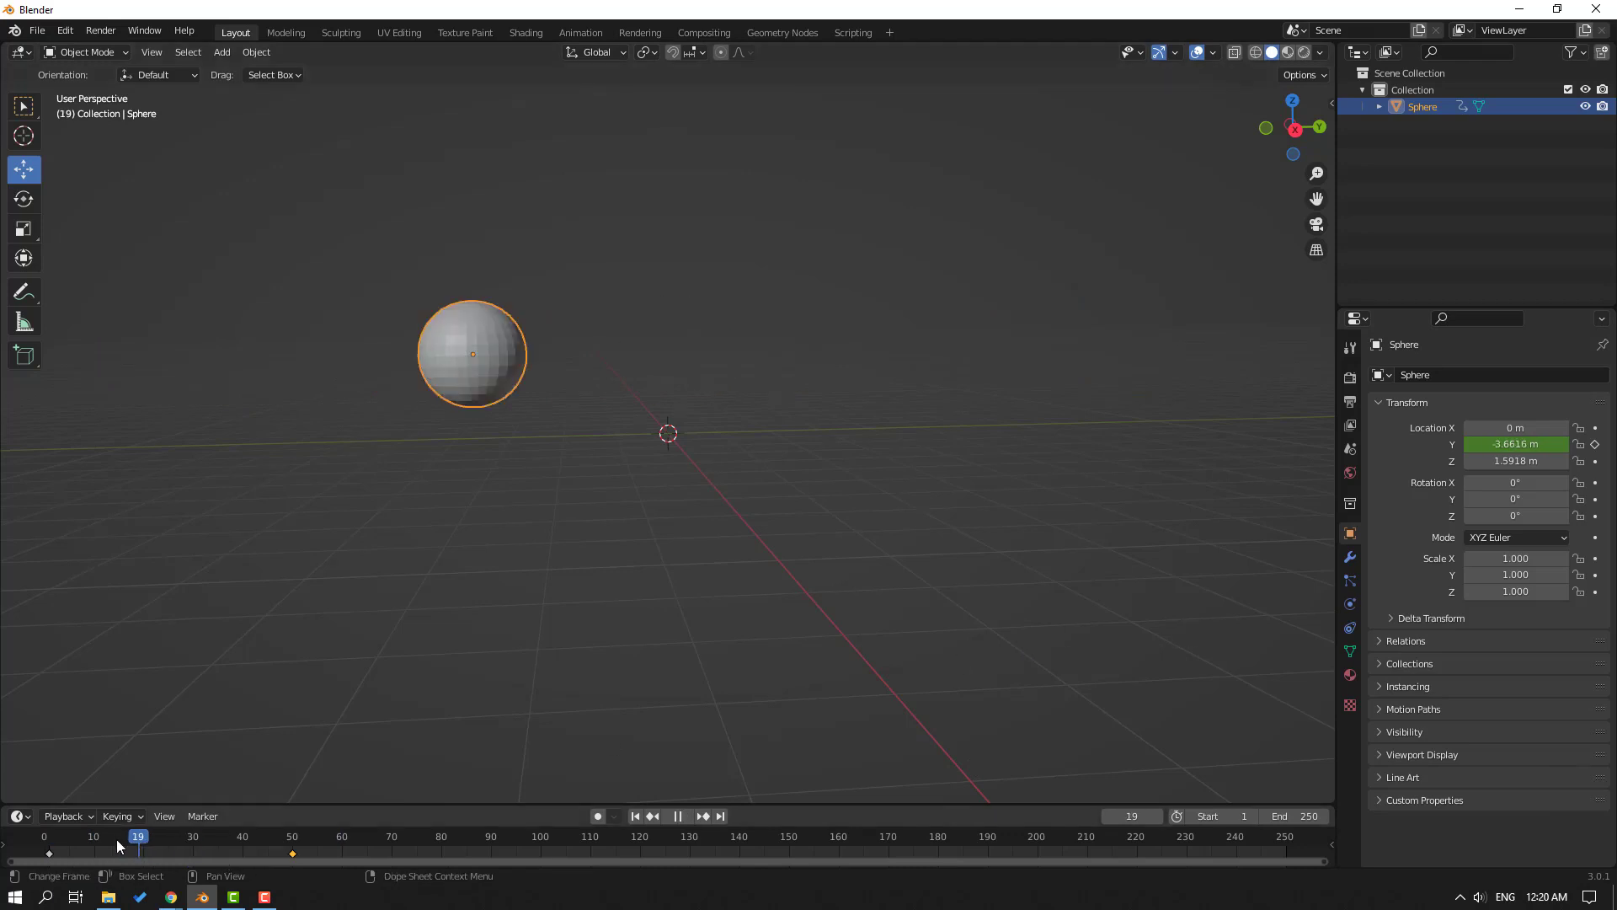
pyautogui.click(1594, 575)
pyautogui.click(1594, 575)
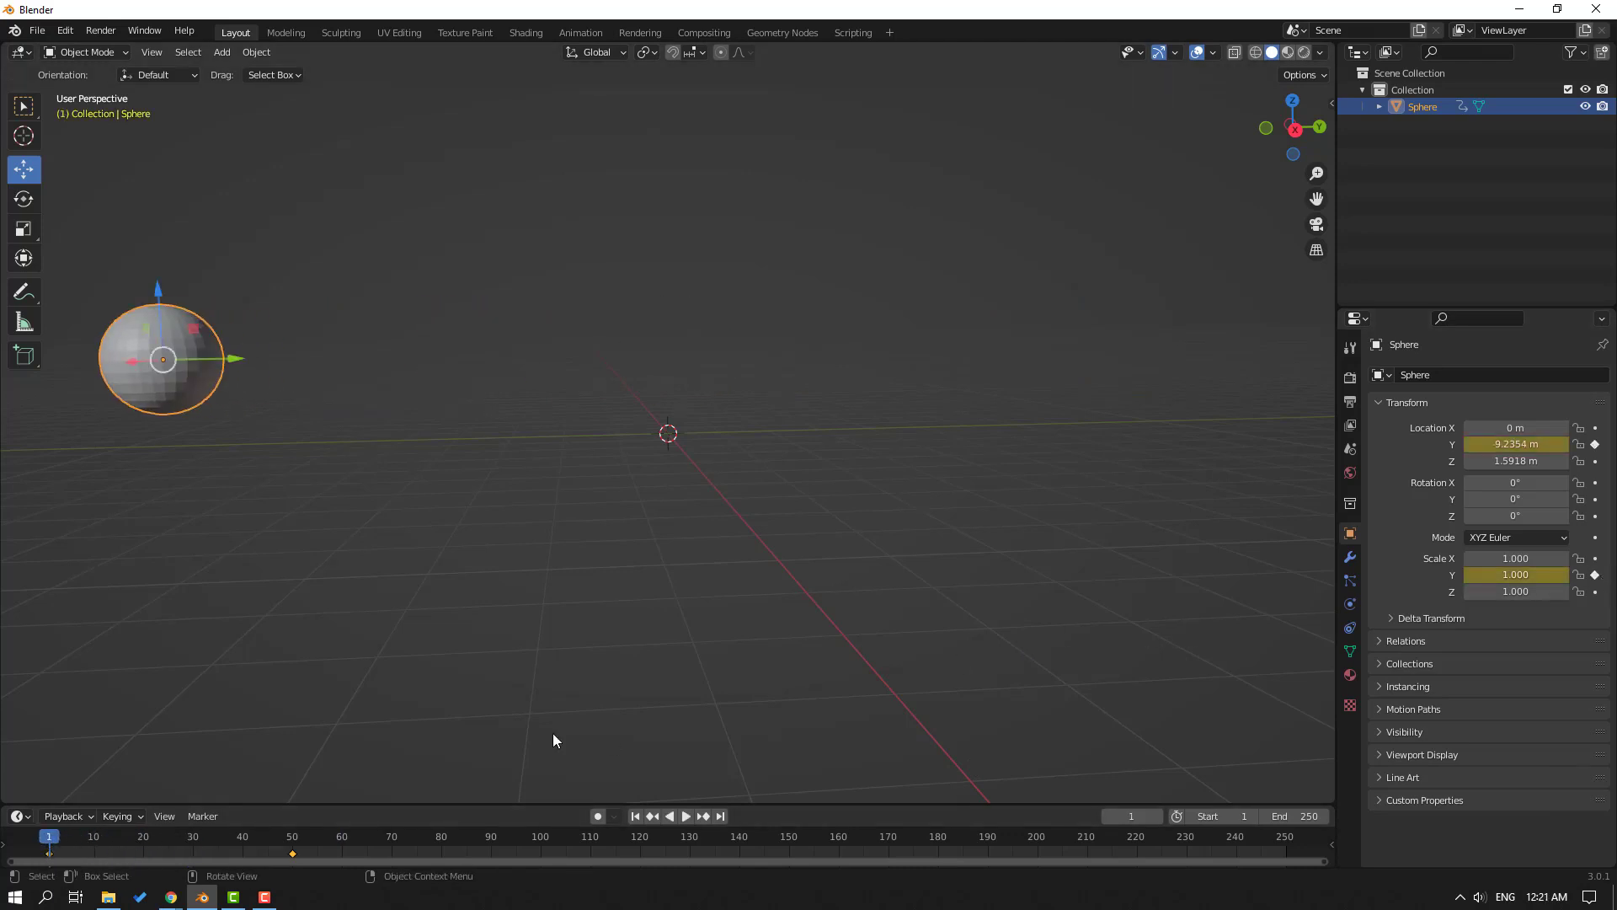
# Stretch the Y scale to 1.95 at frame 22 and keyframe it
pyautogui.moveTo(117, 837); pyautogui.dragTo(153, 843)
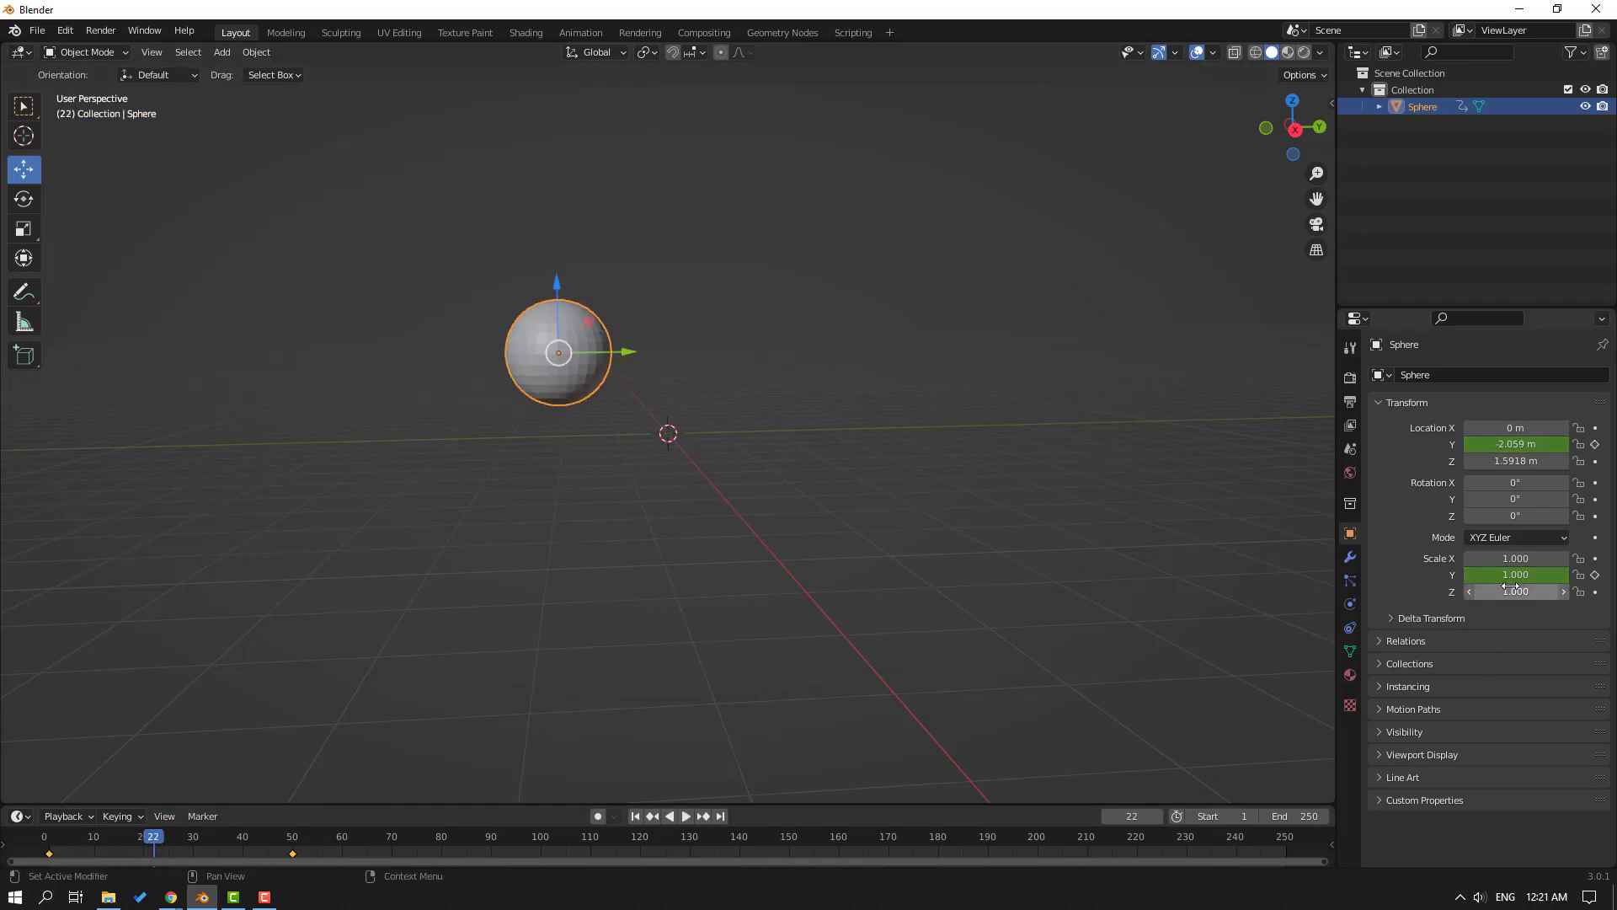
pyautogui.moveTo(1504, 576); pyautogui.dragTo(1566, 576)
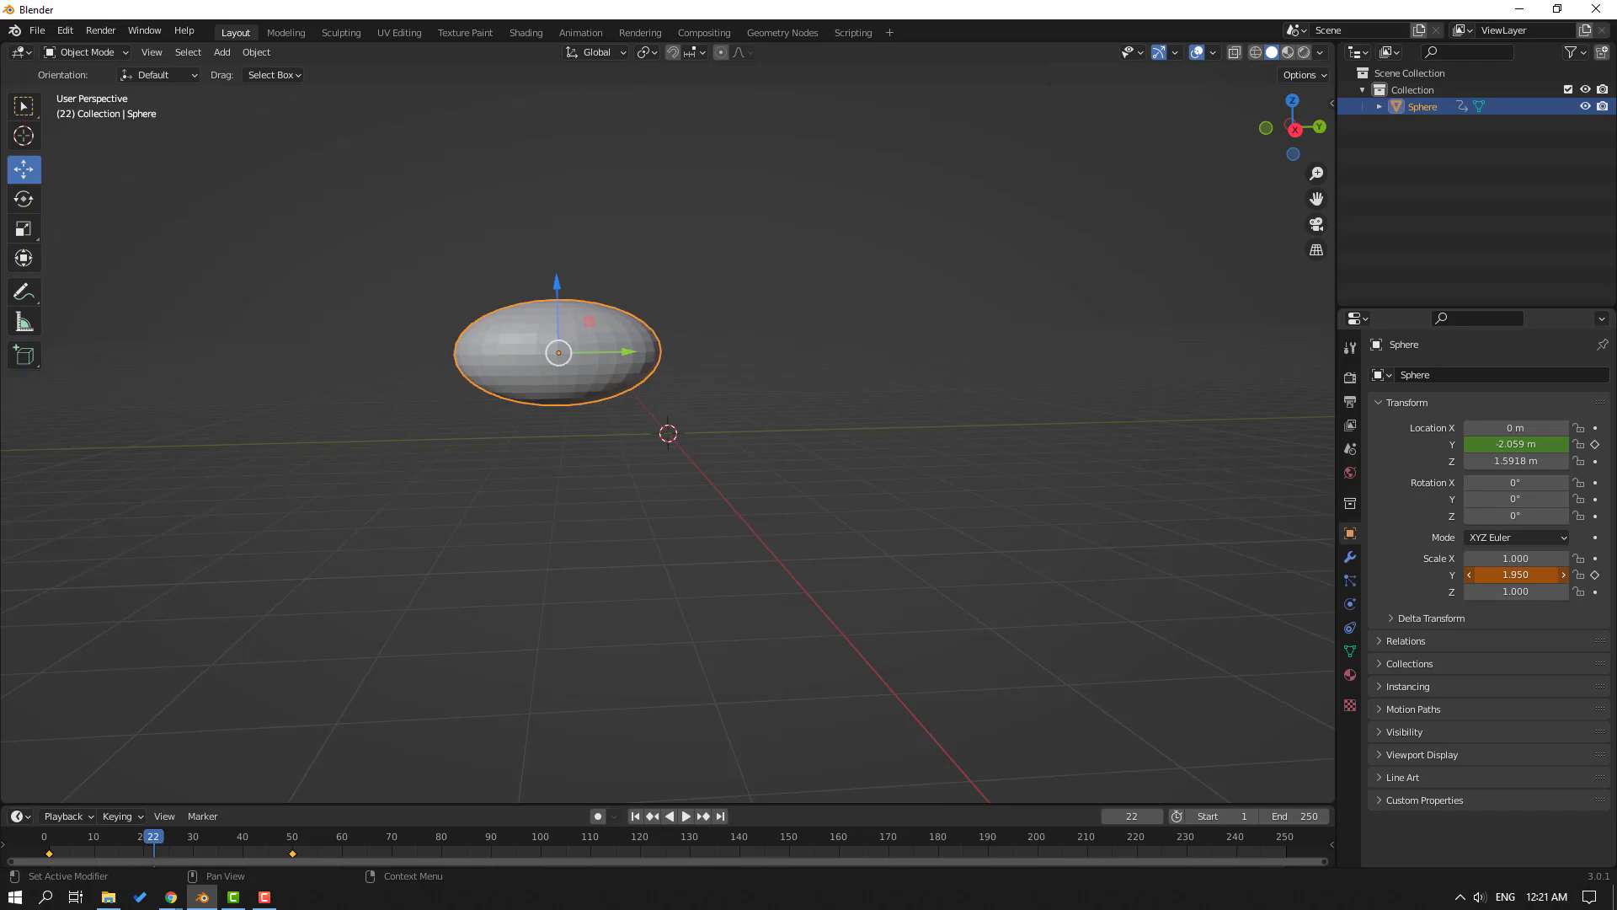
pyautogui.click(1595, 575)
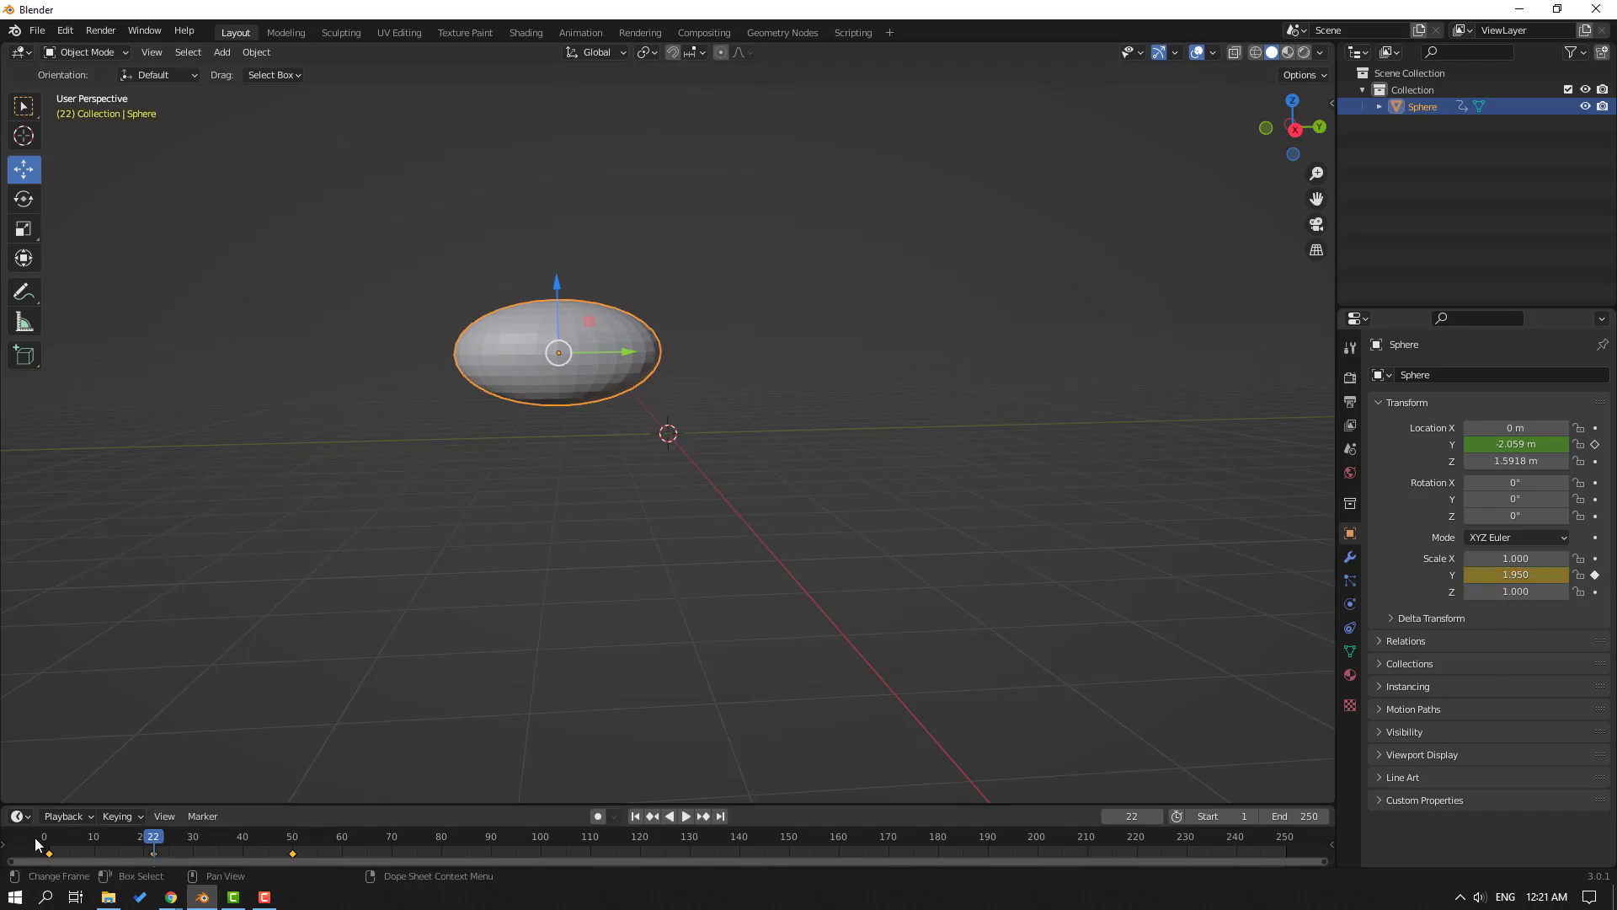
# Set the Y scale back to 1.000 at frame 50 and keyframe it
pyautogui.moveTo(155, 840); pyautogui.dragTo(294, 849)
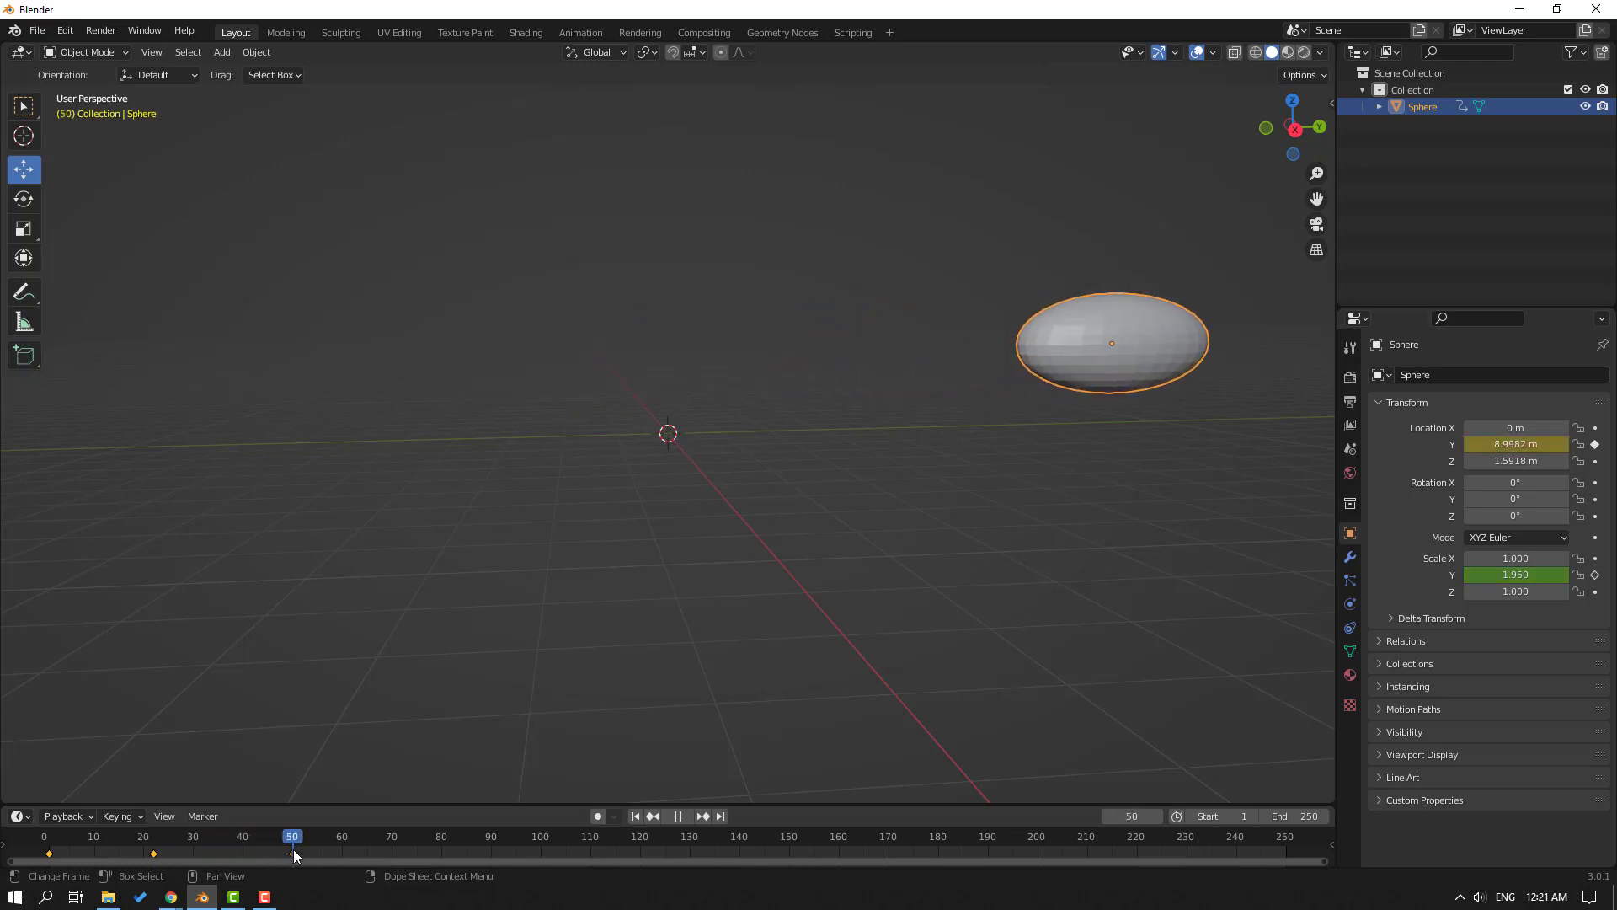
pyautogui.click(1524, 575)
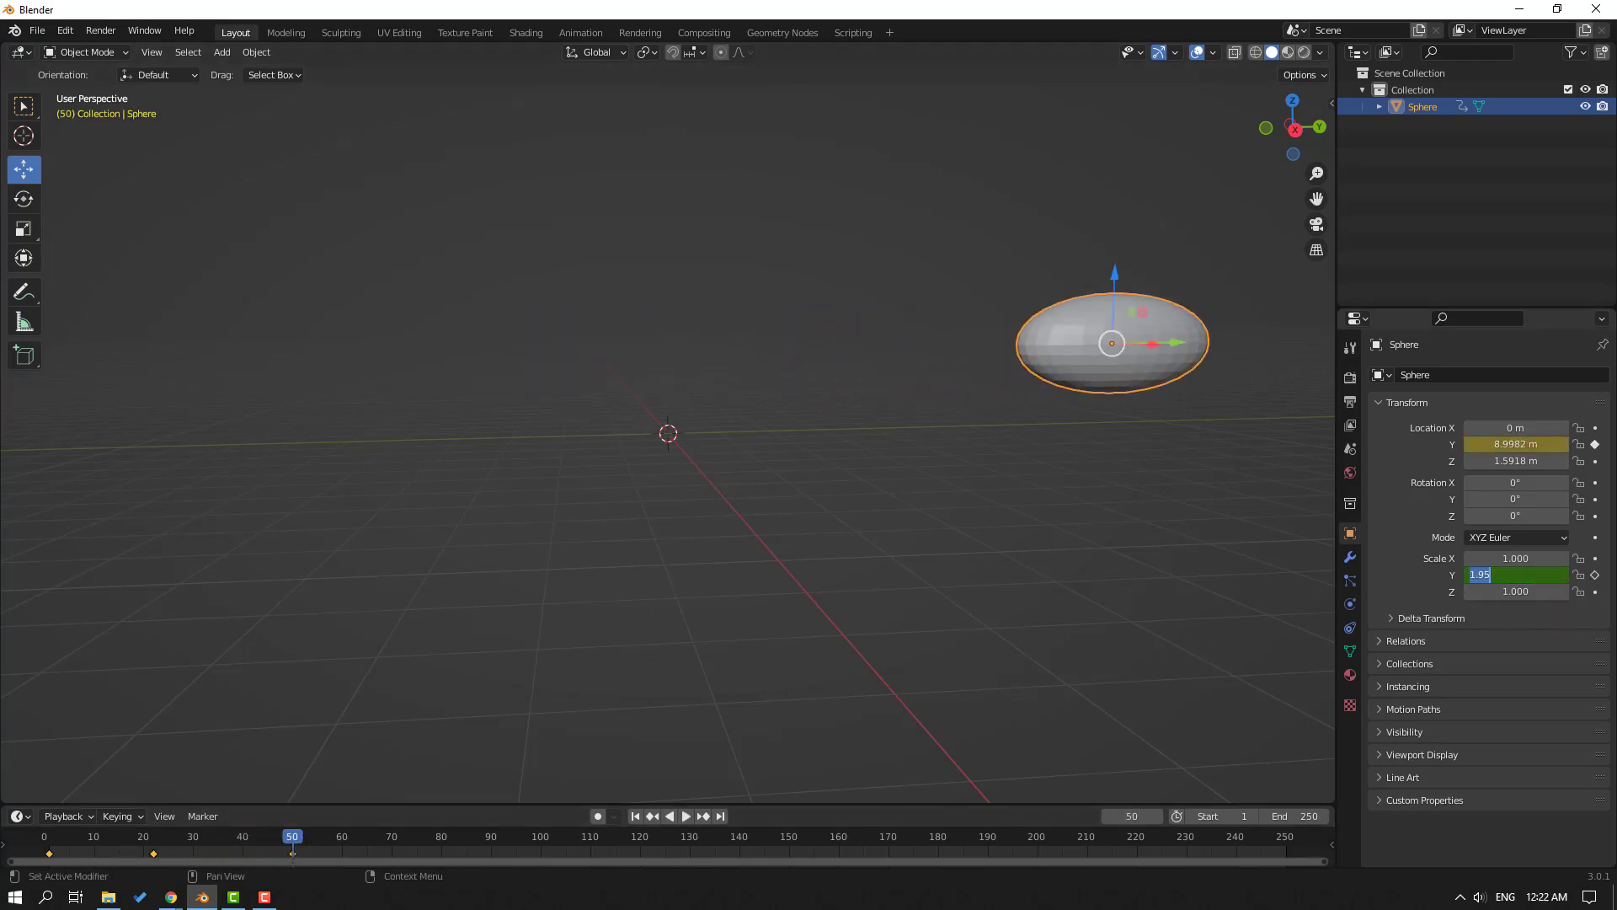
pyautogui.write('1')
pyautogui.press('Return')
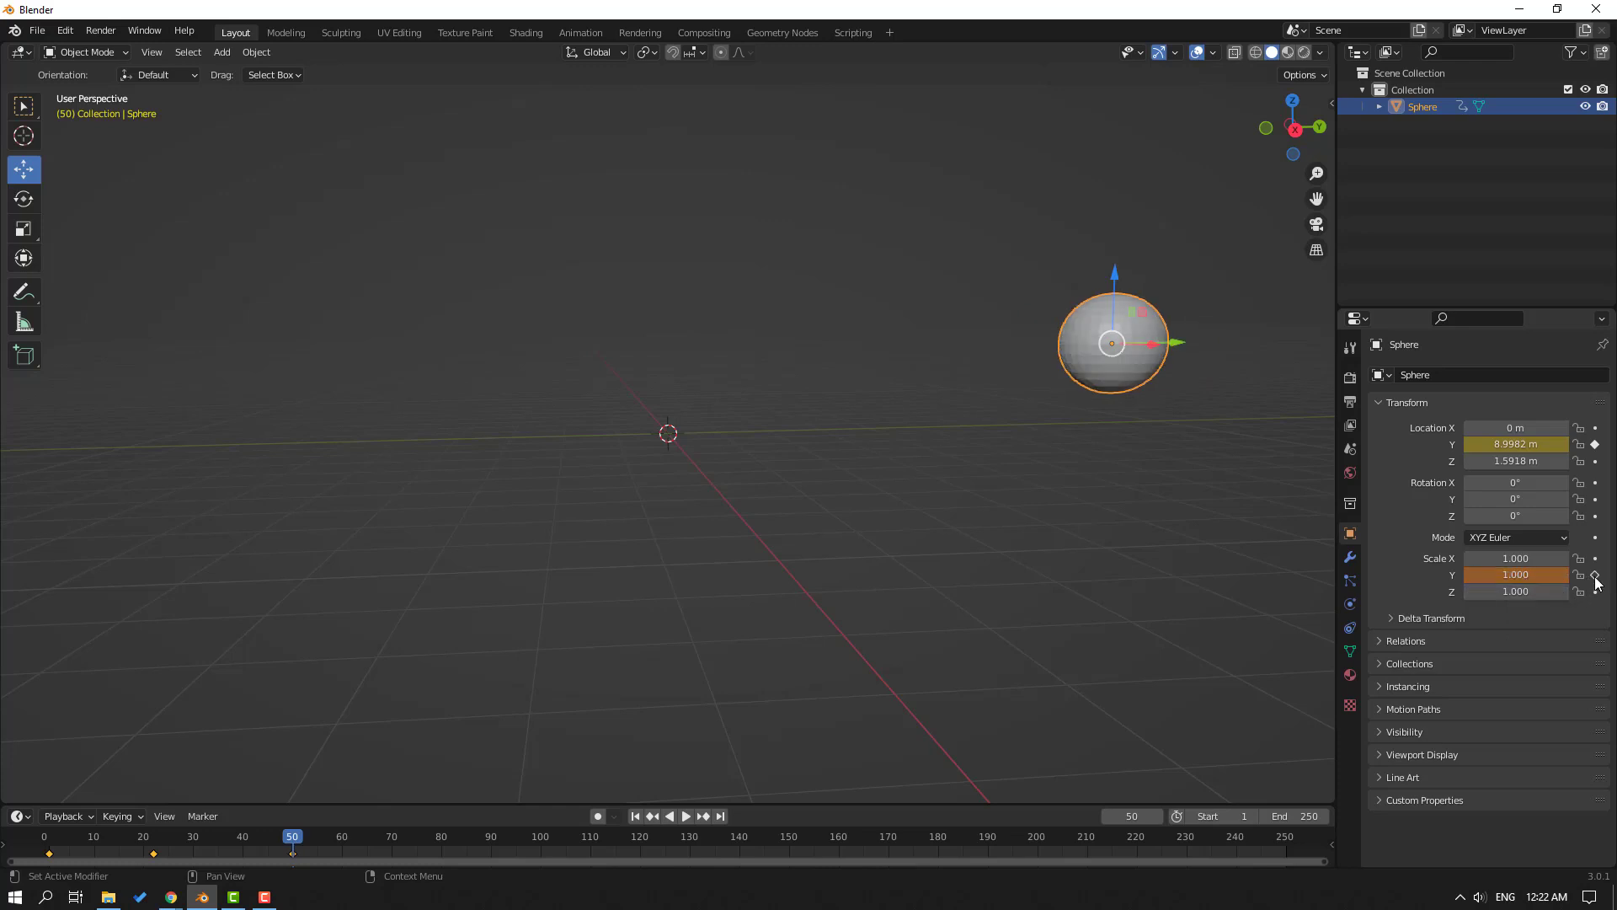
pyautogui.click(1594, 575)
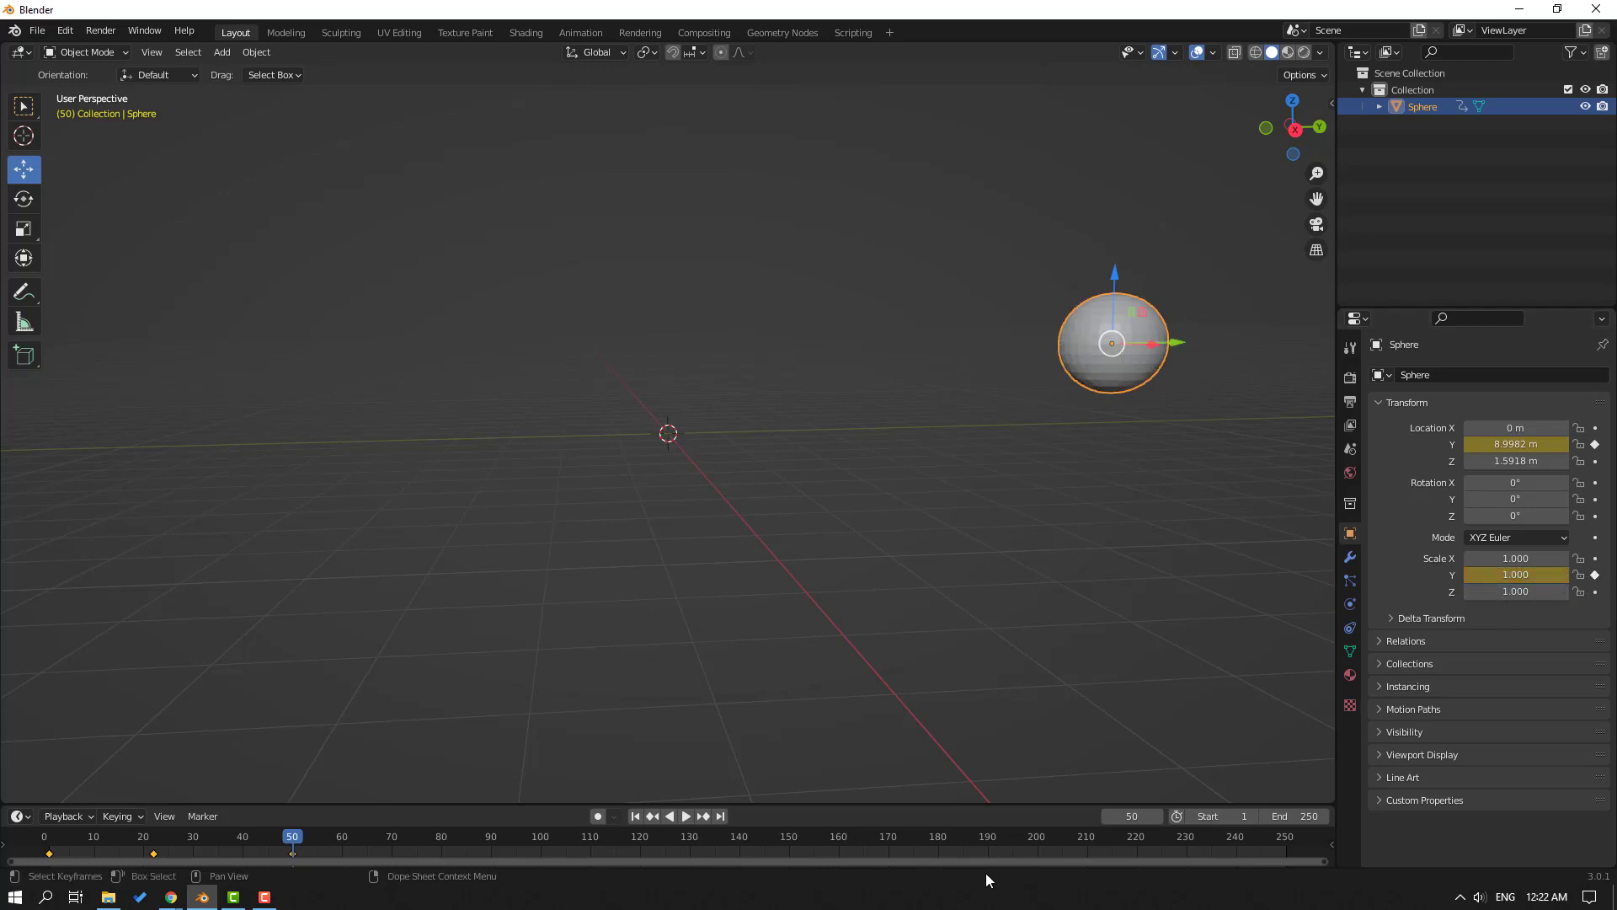
# Play the stretch animation from frame 1 and return to the start
pyautogui.moveTo(296, 842); pyautogui.dragTo(45, 843)
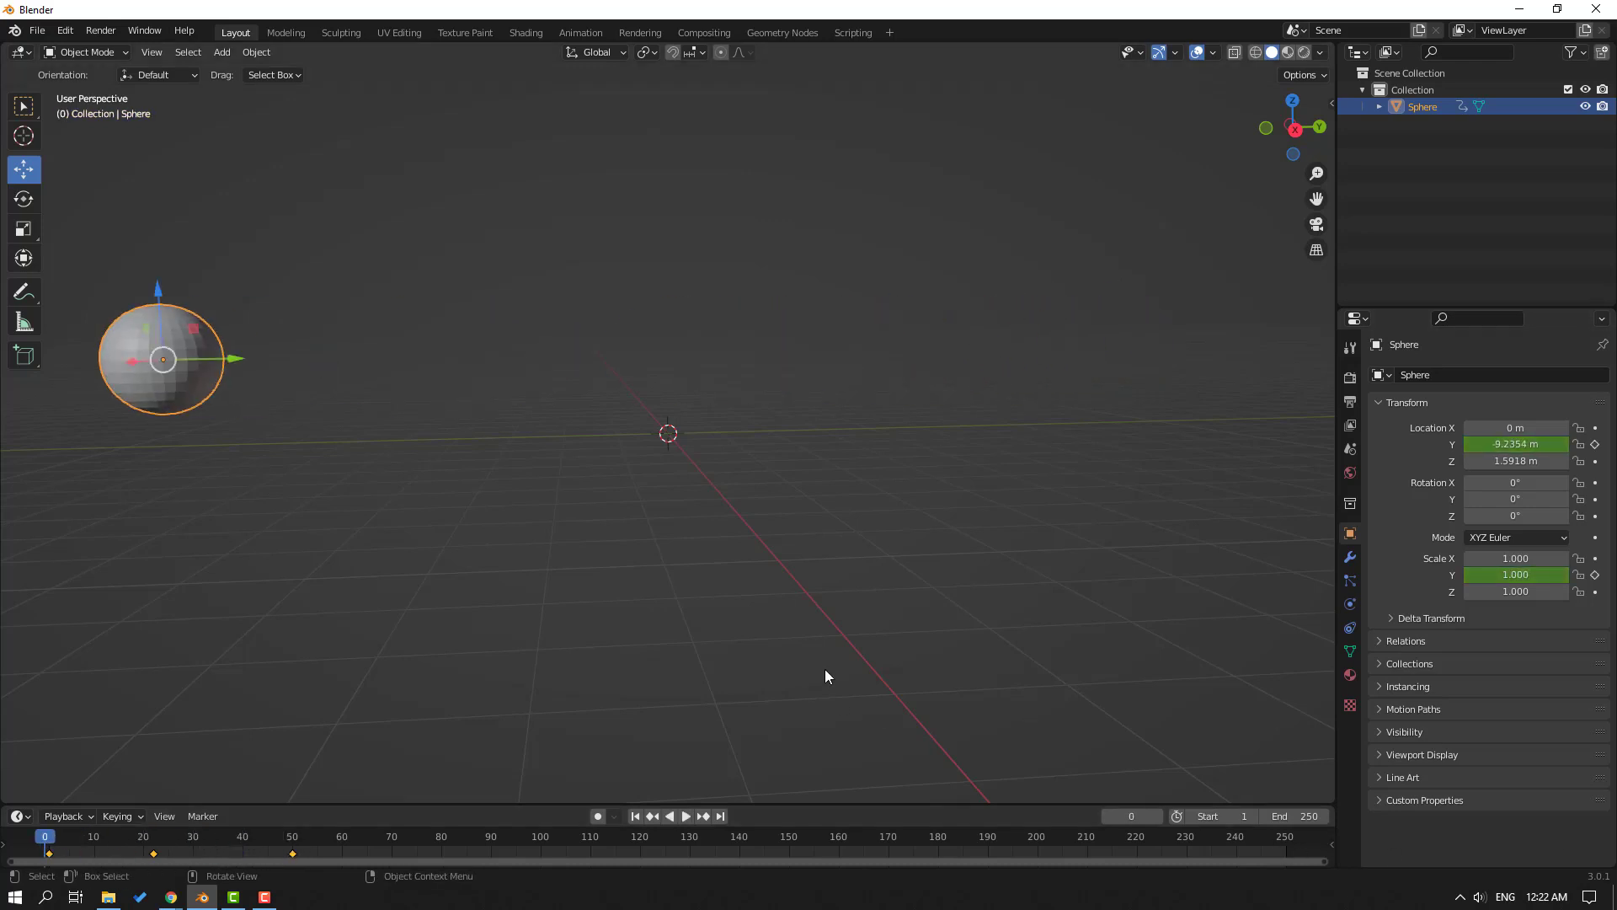
pyautogui.press('space')
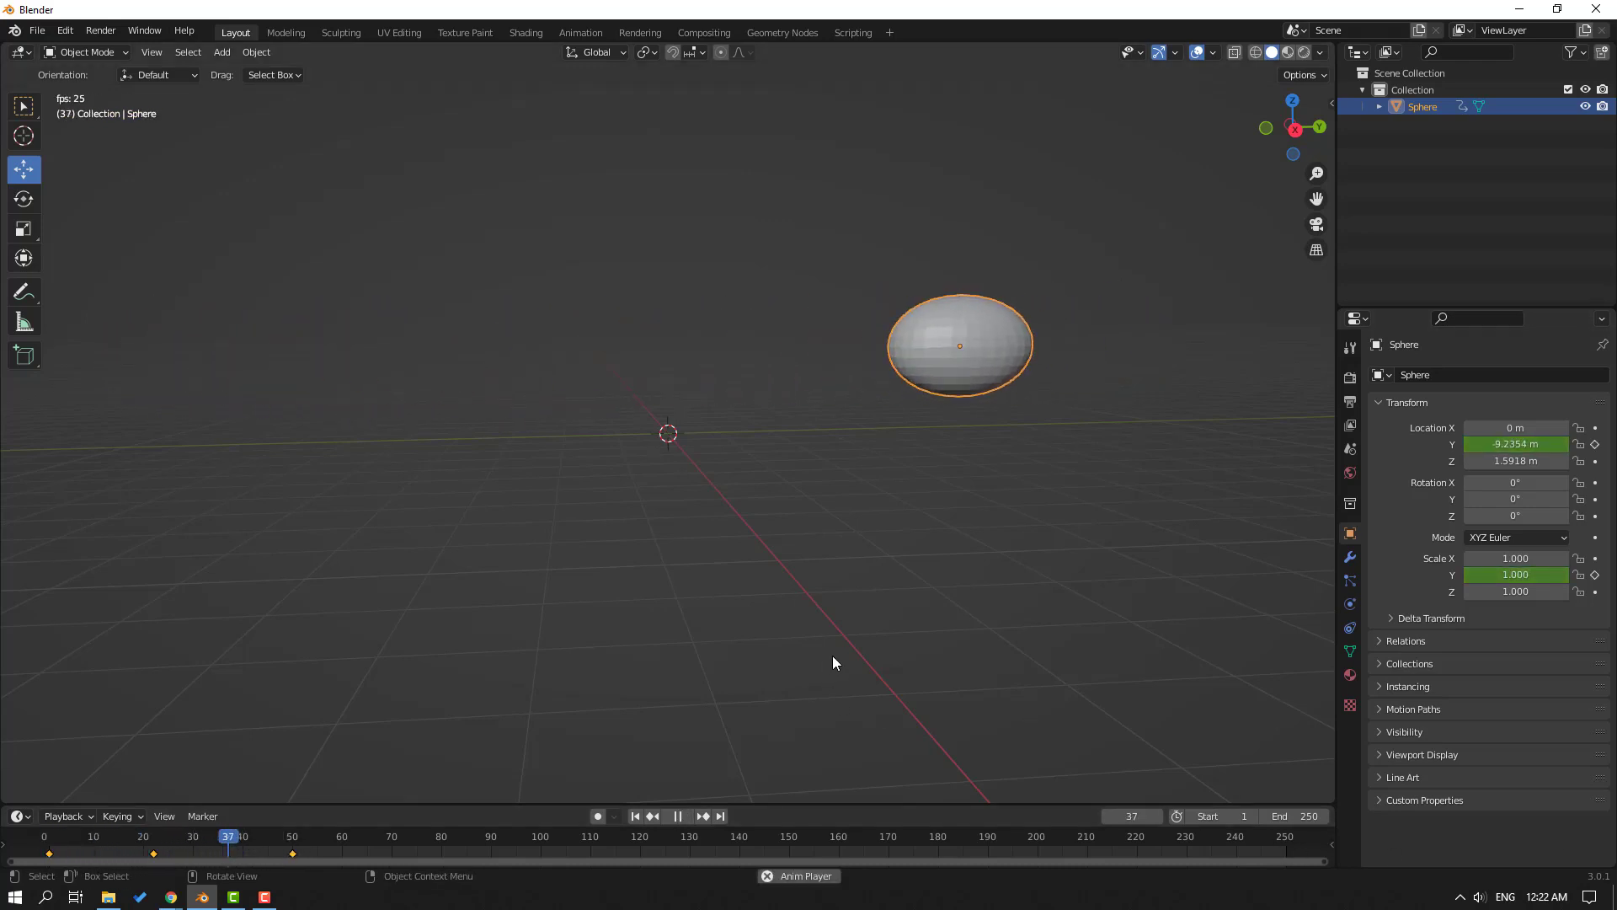
pyautogui.press('space')
pyautogui.moveTo(332, 844); pyautogui.dragTo(44, 844)
# Switch the timeline to an enlarged Graph Editor and frame the sphere's Y Location curve
pyautogui.click(28, 818)
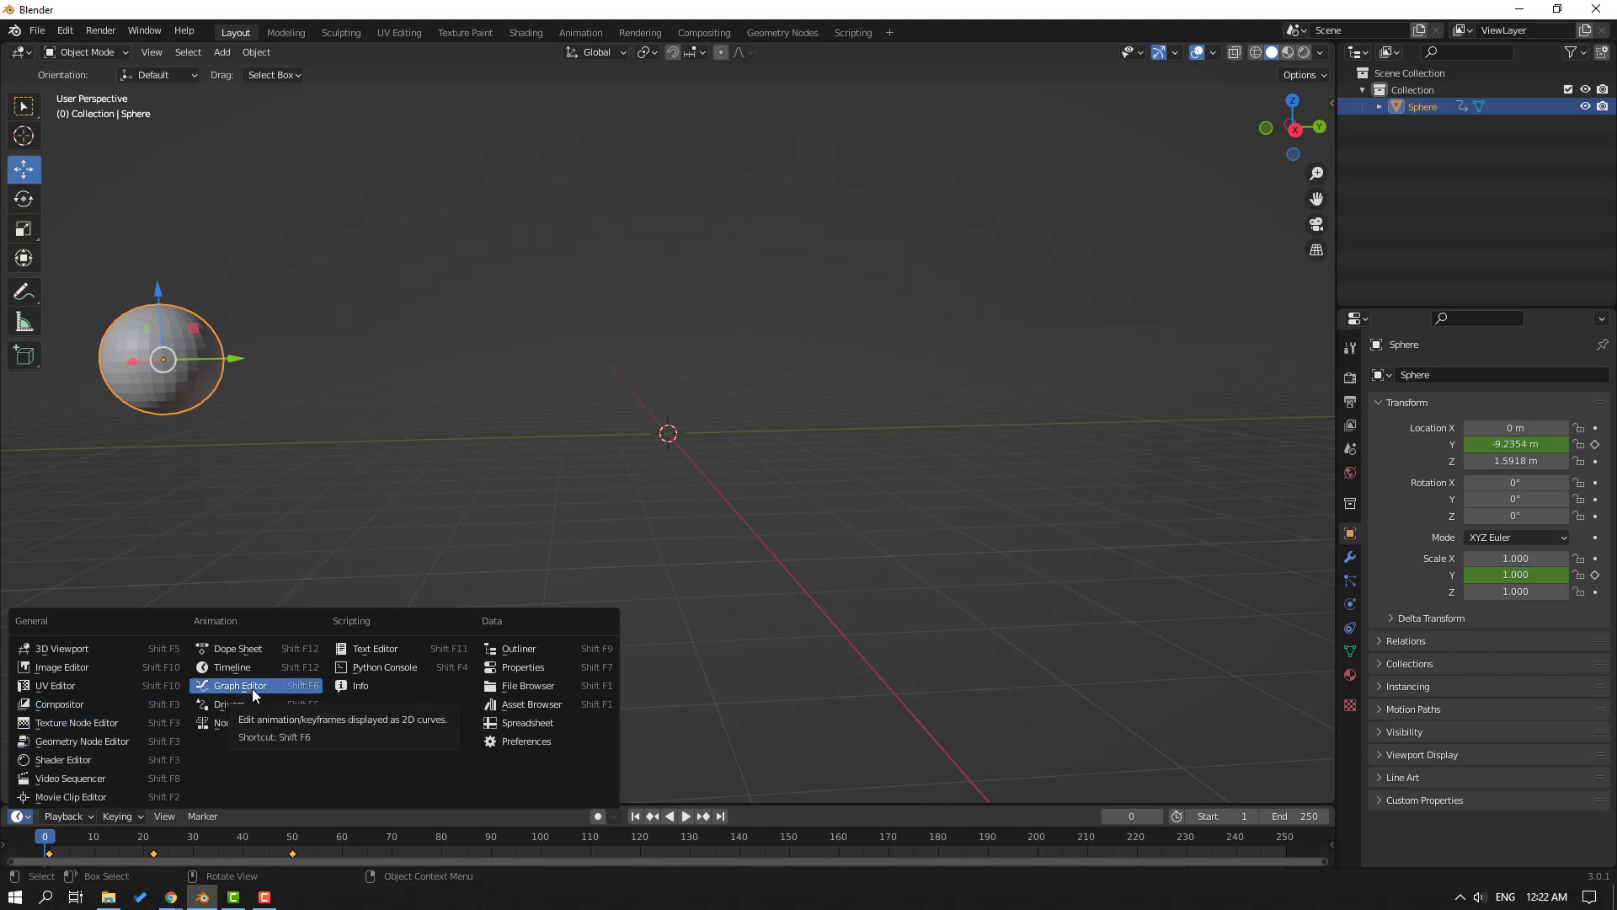
pyautogui.click(302, 686)
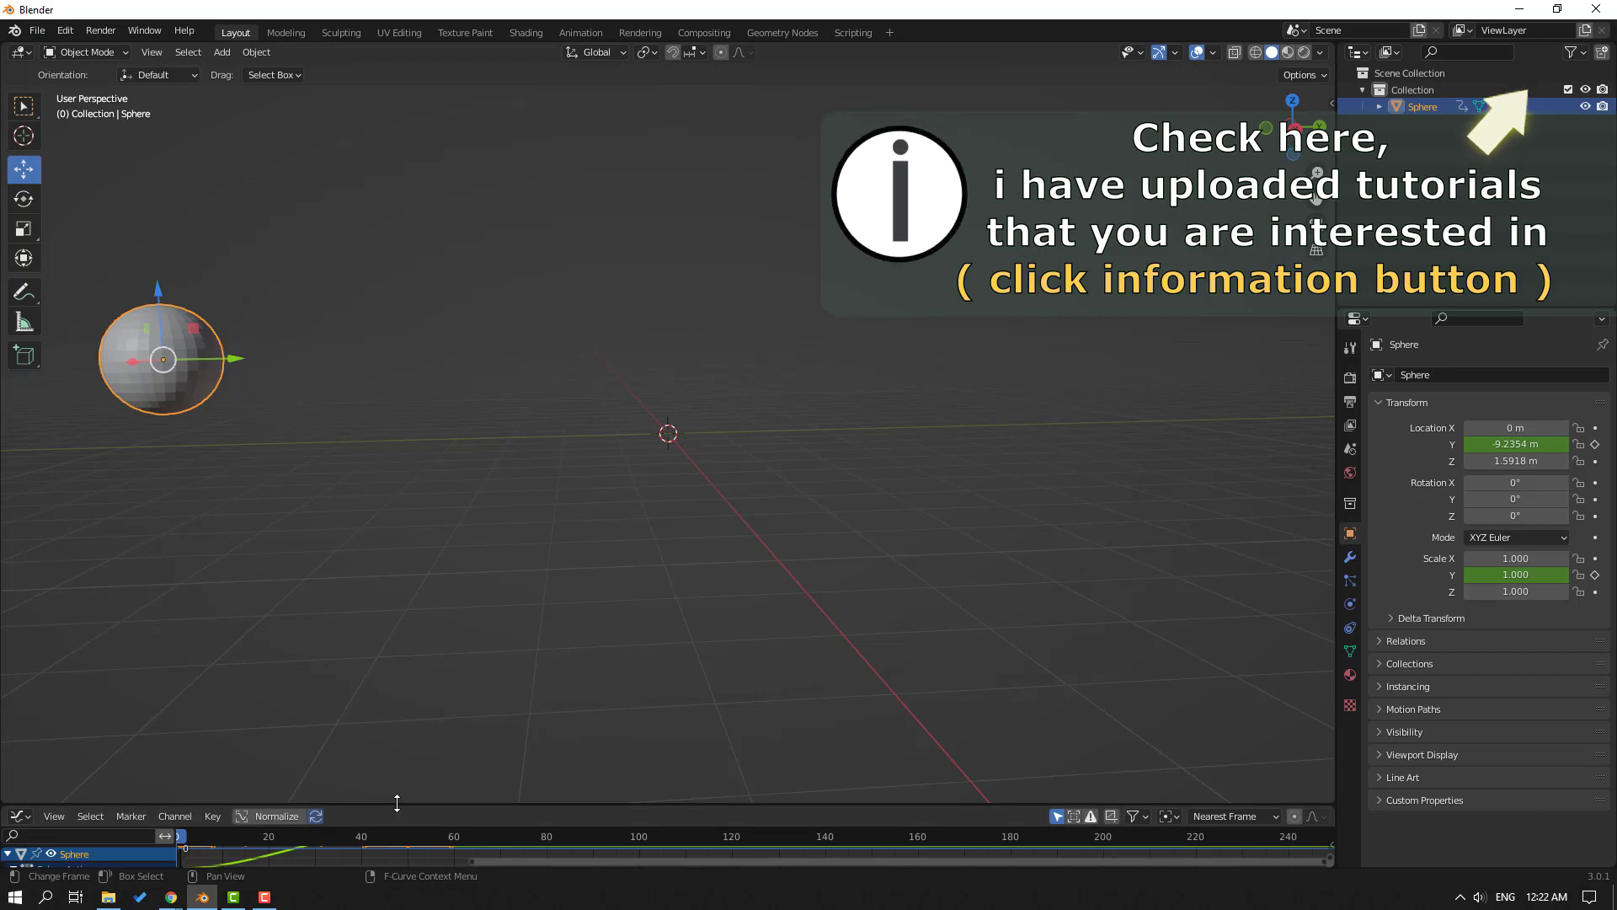
pyautogui.moveTo(393, 809); pyautogui.dragTo(454, 455)
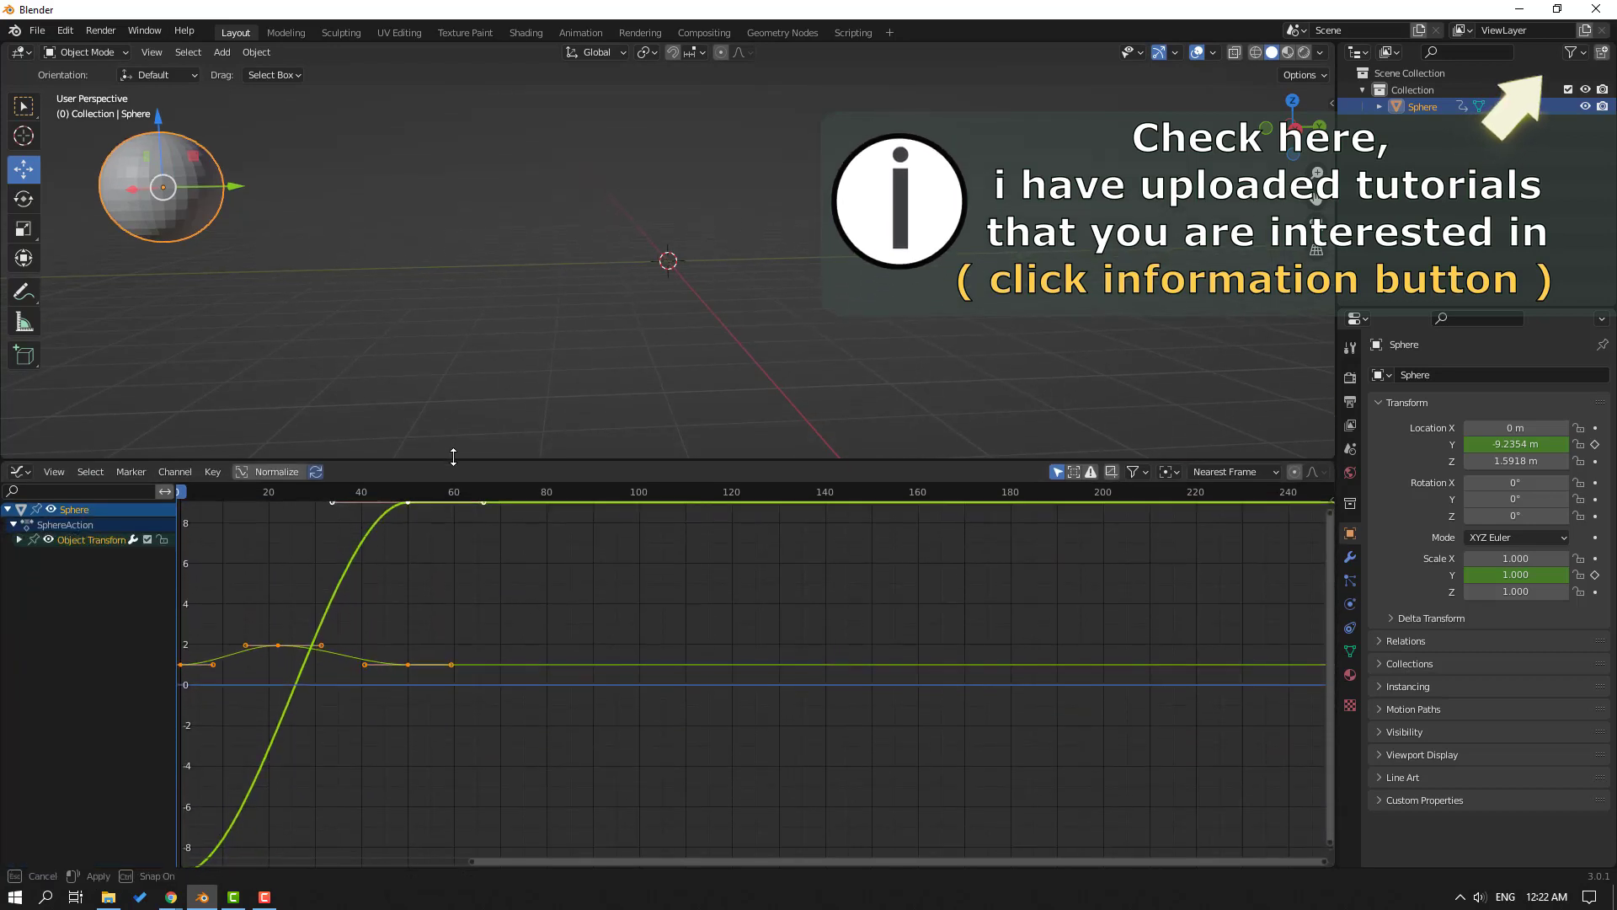
pyautogui.click(19, 540)
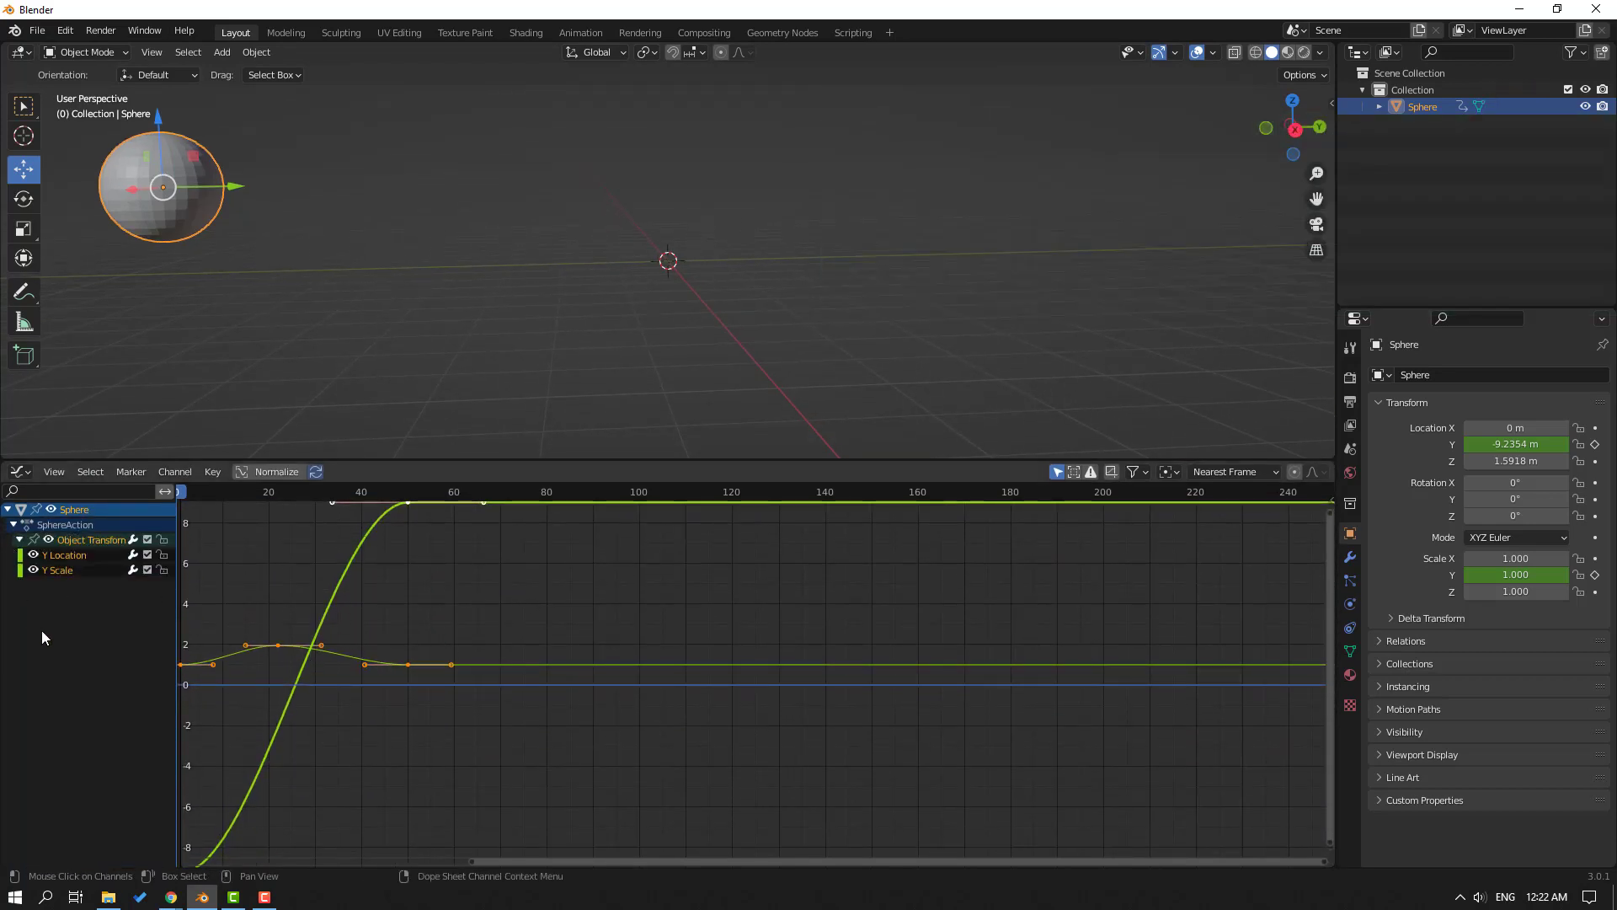
pyautogui.click(58, 571)
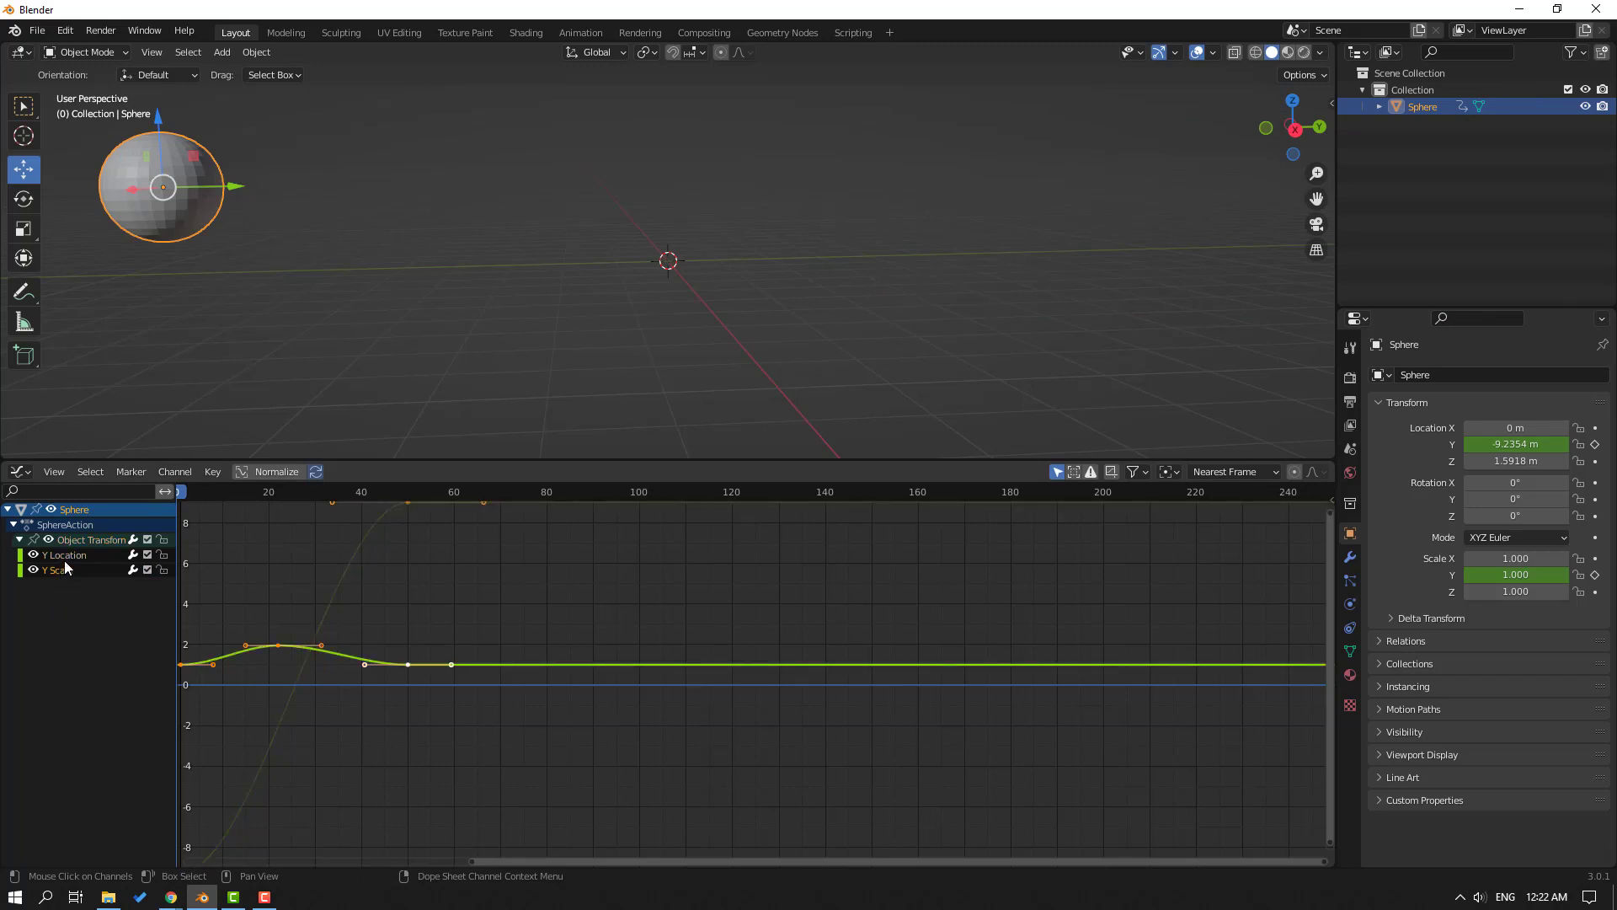
pyautogui.click(67, 560)
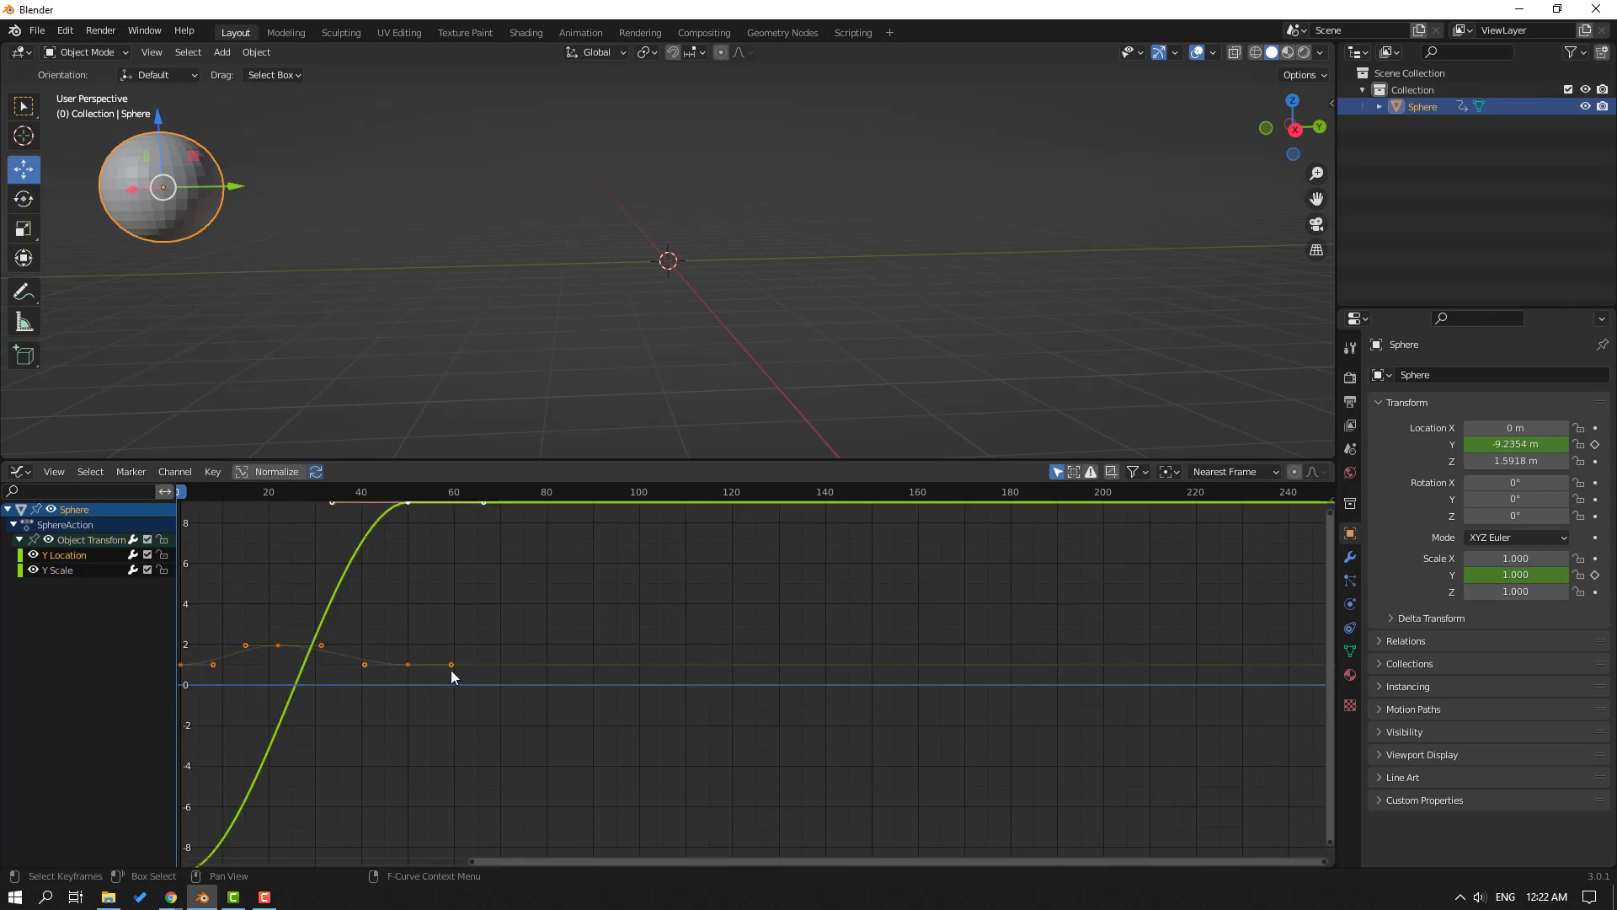
pyautogui.press('Home')
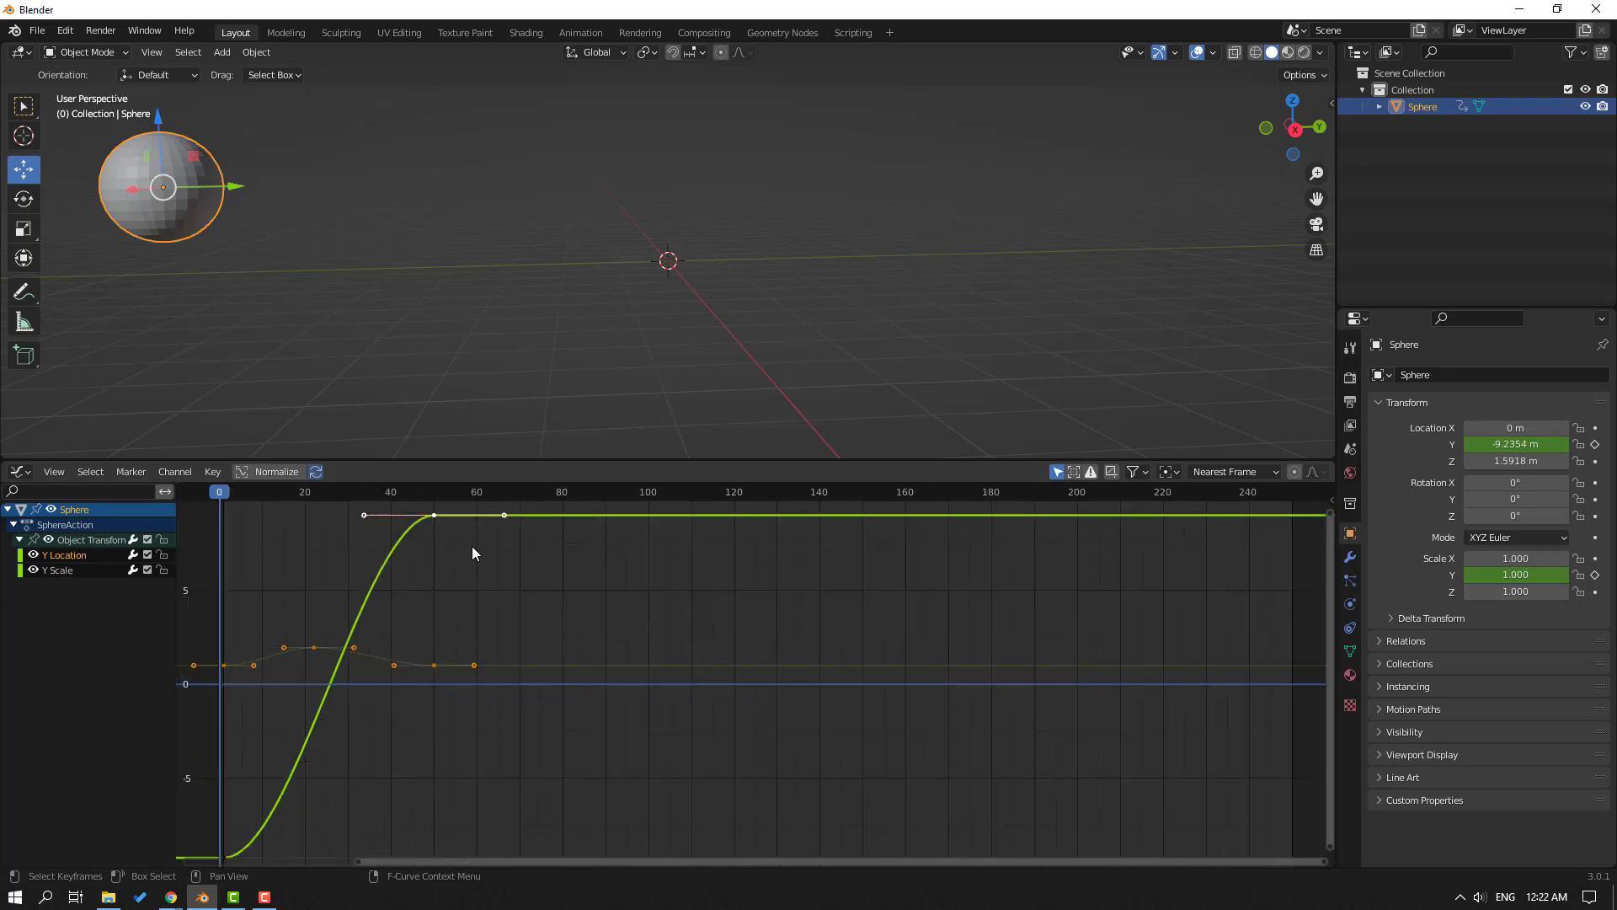
# Select the Y Location keys and lengthen the frame-0 handle to ease the start
pyautogui.moveTo(477, 562); pyautogui.dragTo(345, 537)
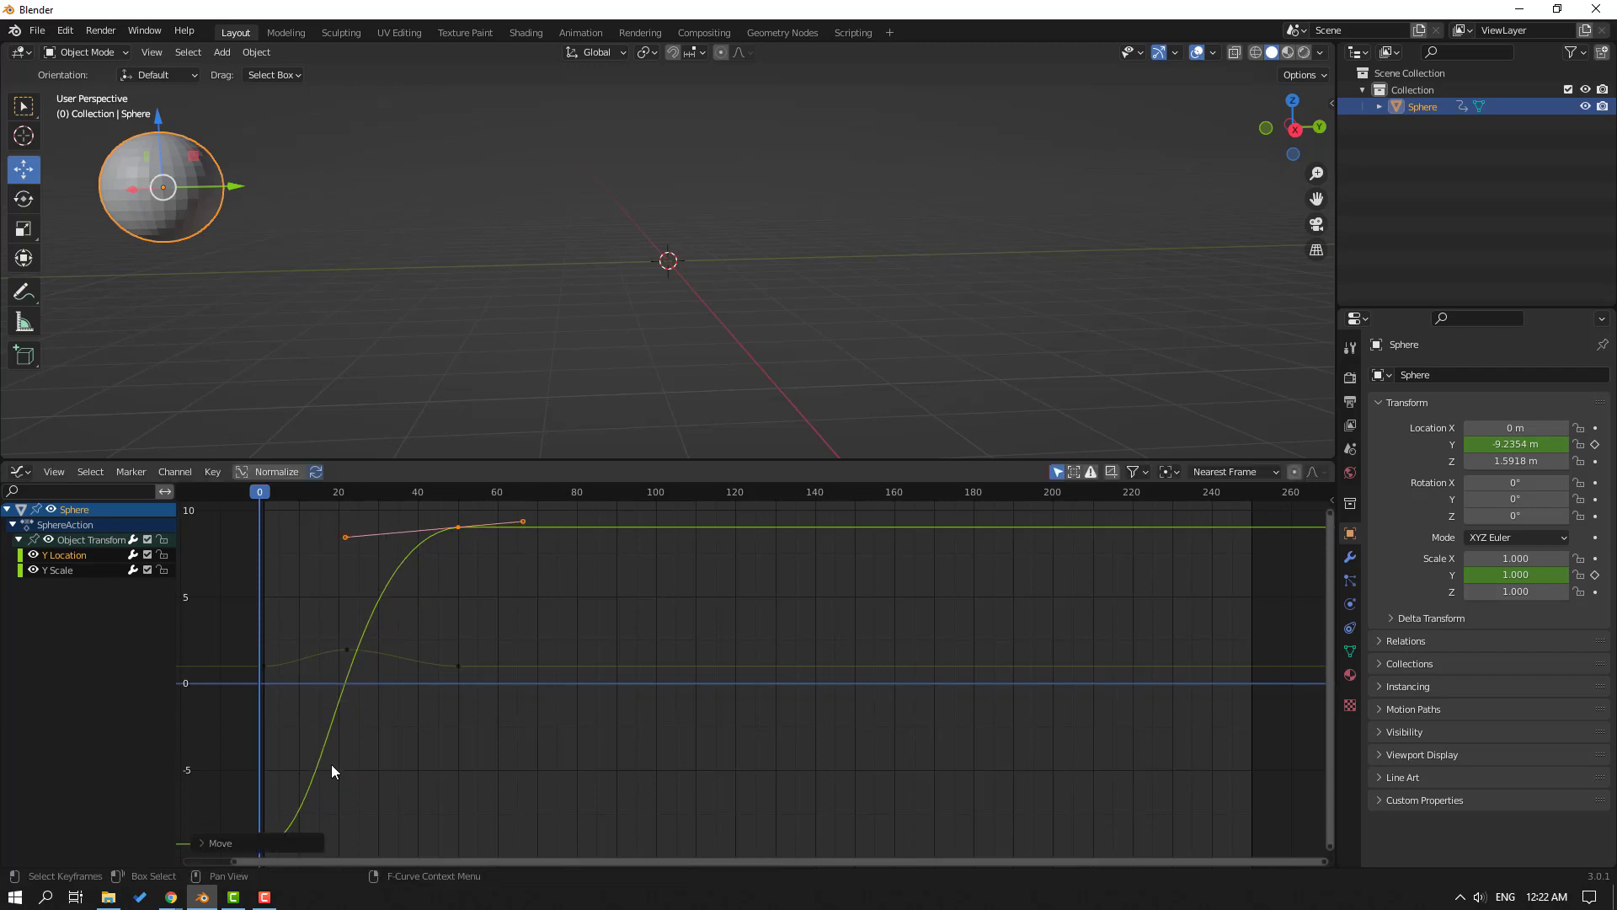
pyautogui.press('Home')
pyautogui.moveTo(290, 813)
pyautogui.mouseDown()
pyautogui.moveTo(390, 842)
pyautogui.moveTo(377, 817)
pyautogui.moveTo(480, 724)
pyautogui.mouseUp()
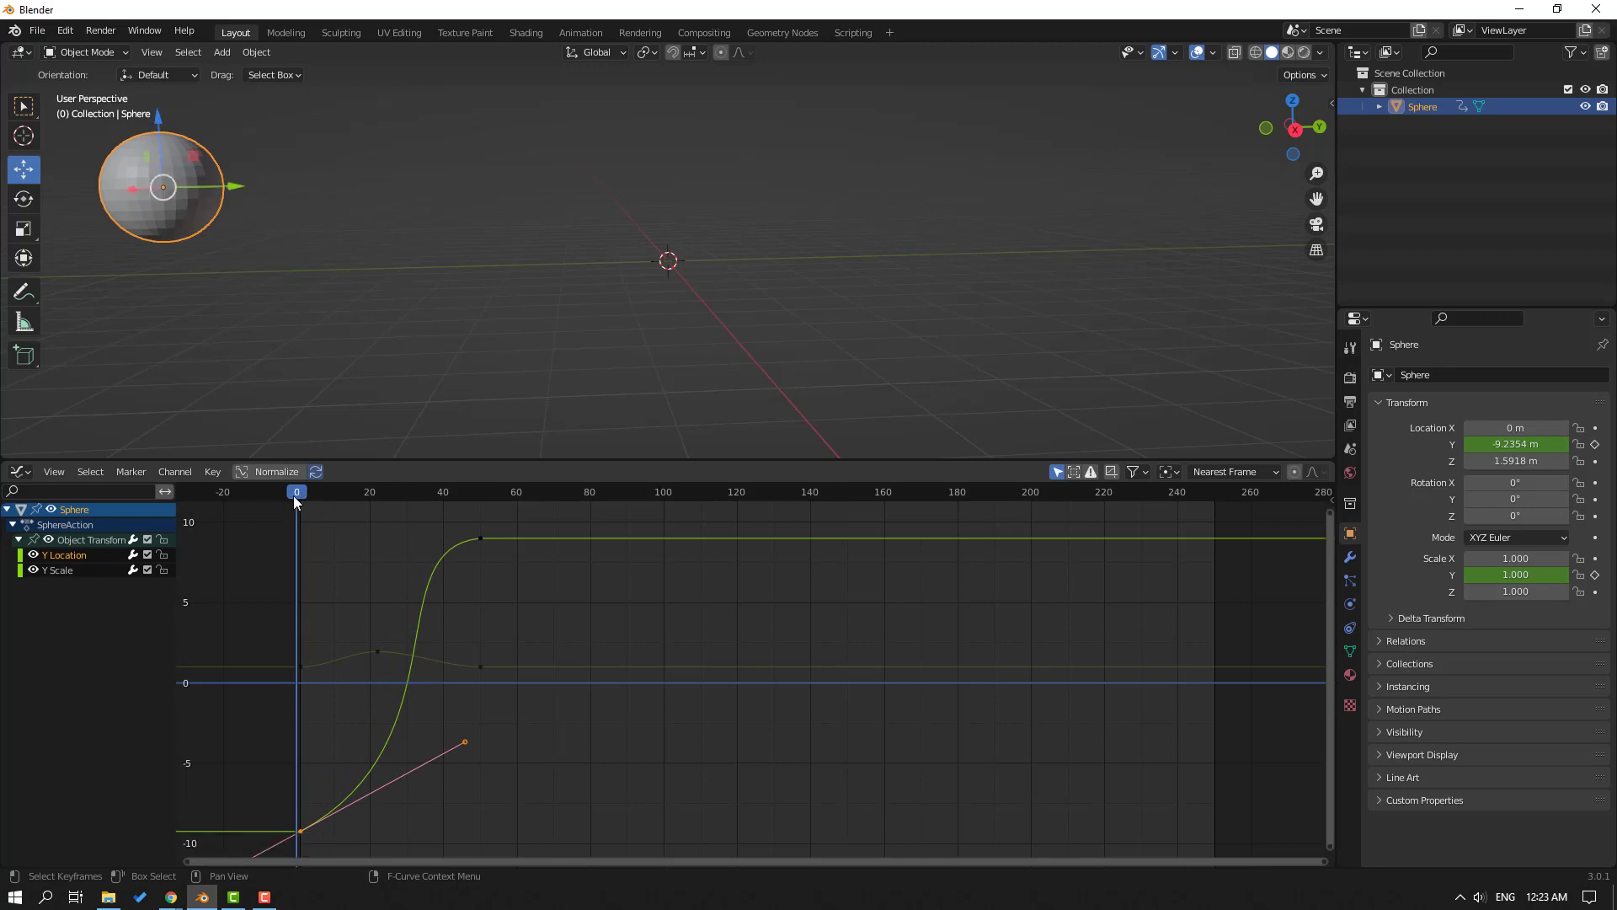
# Preview the easing, then shorten the frame-0 key's handle on the Y Location curve
pyautogui.press('space')
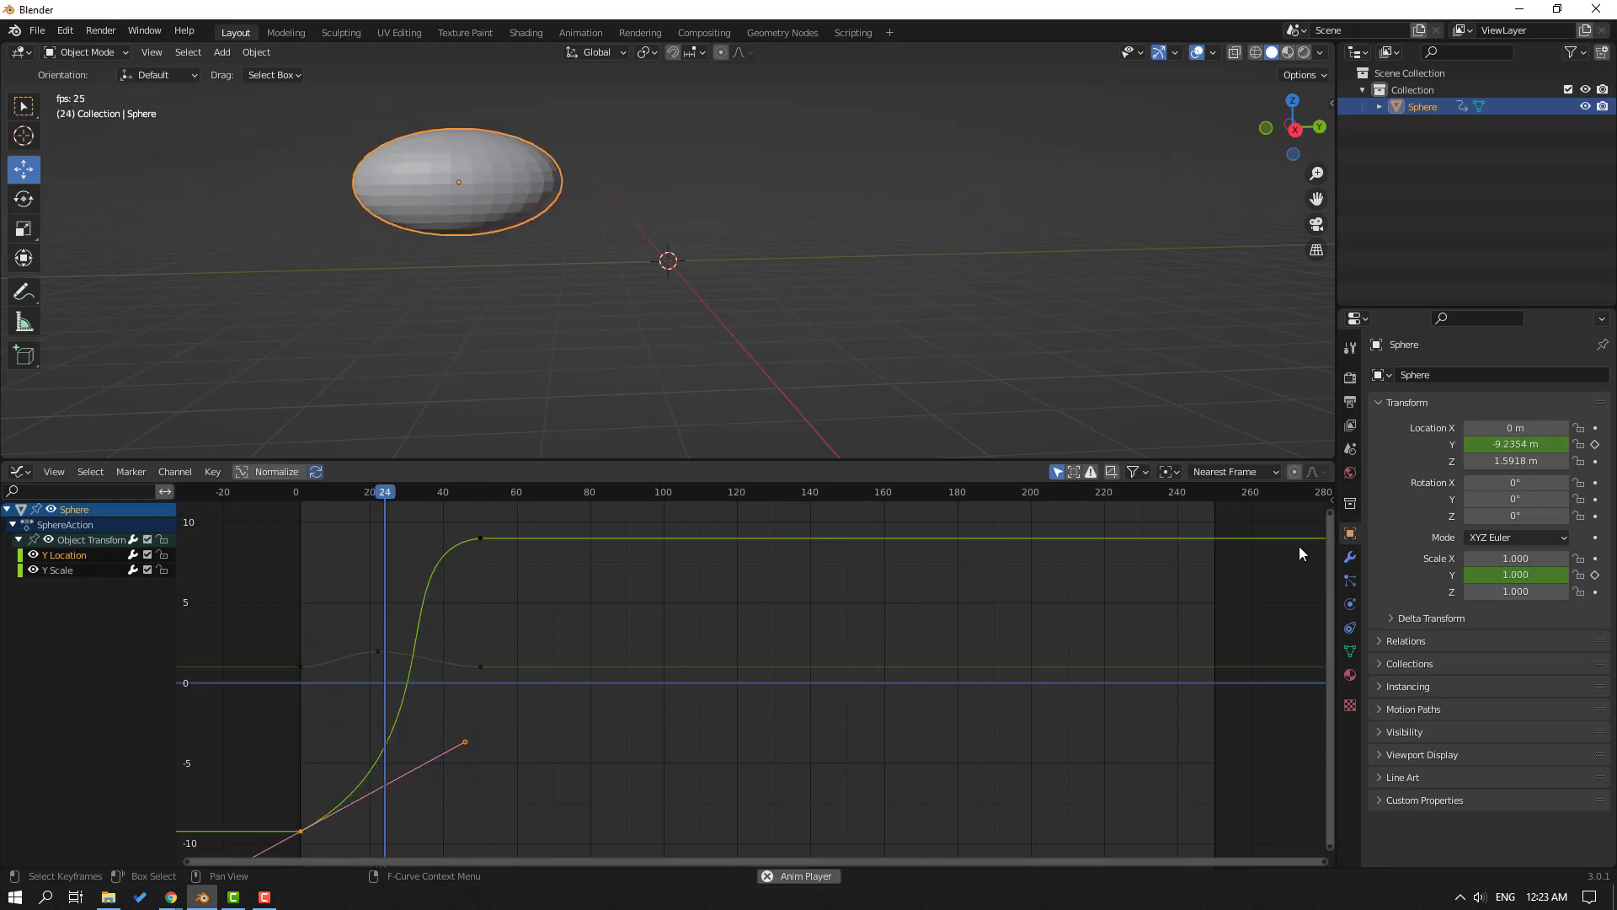
pyautogui.press('space')
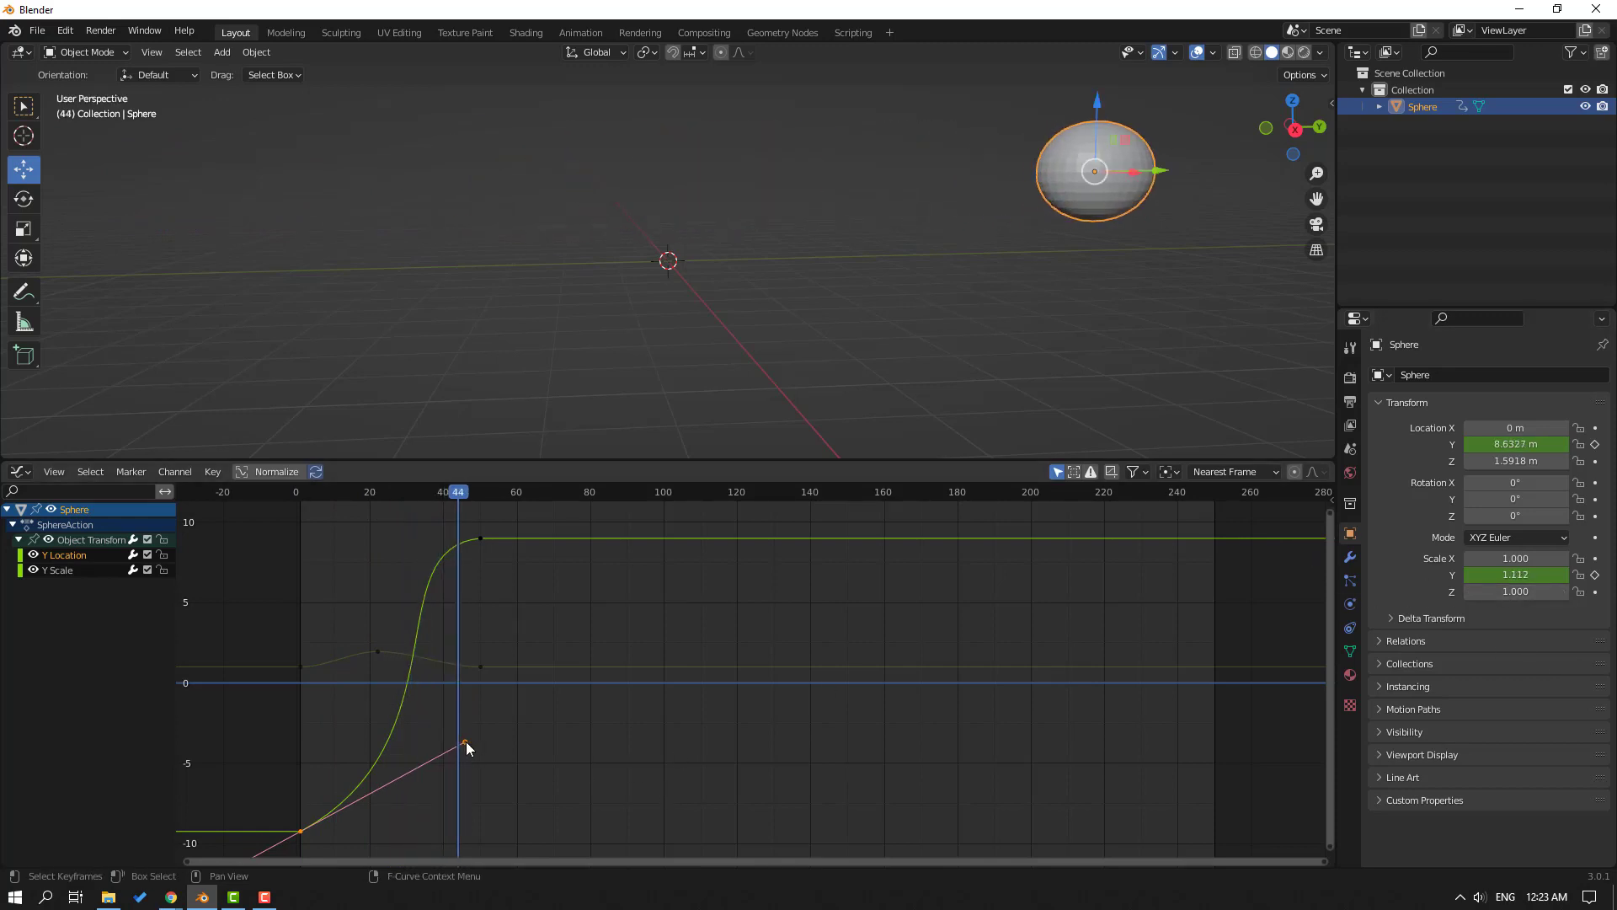
pyautogui.moveTo(467, 741); pyautogui.dragTo(412, 719)
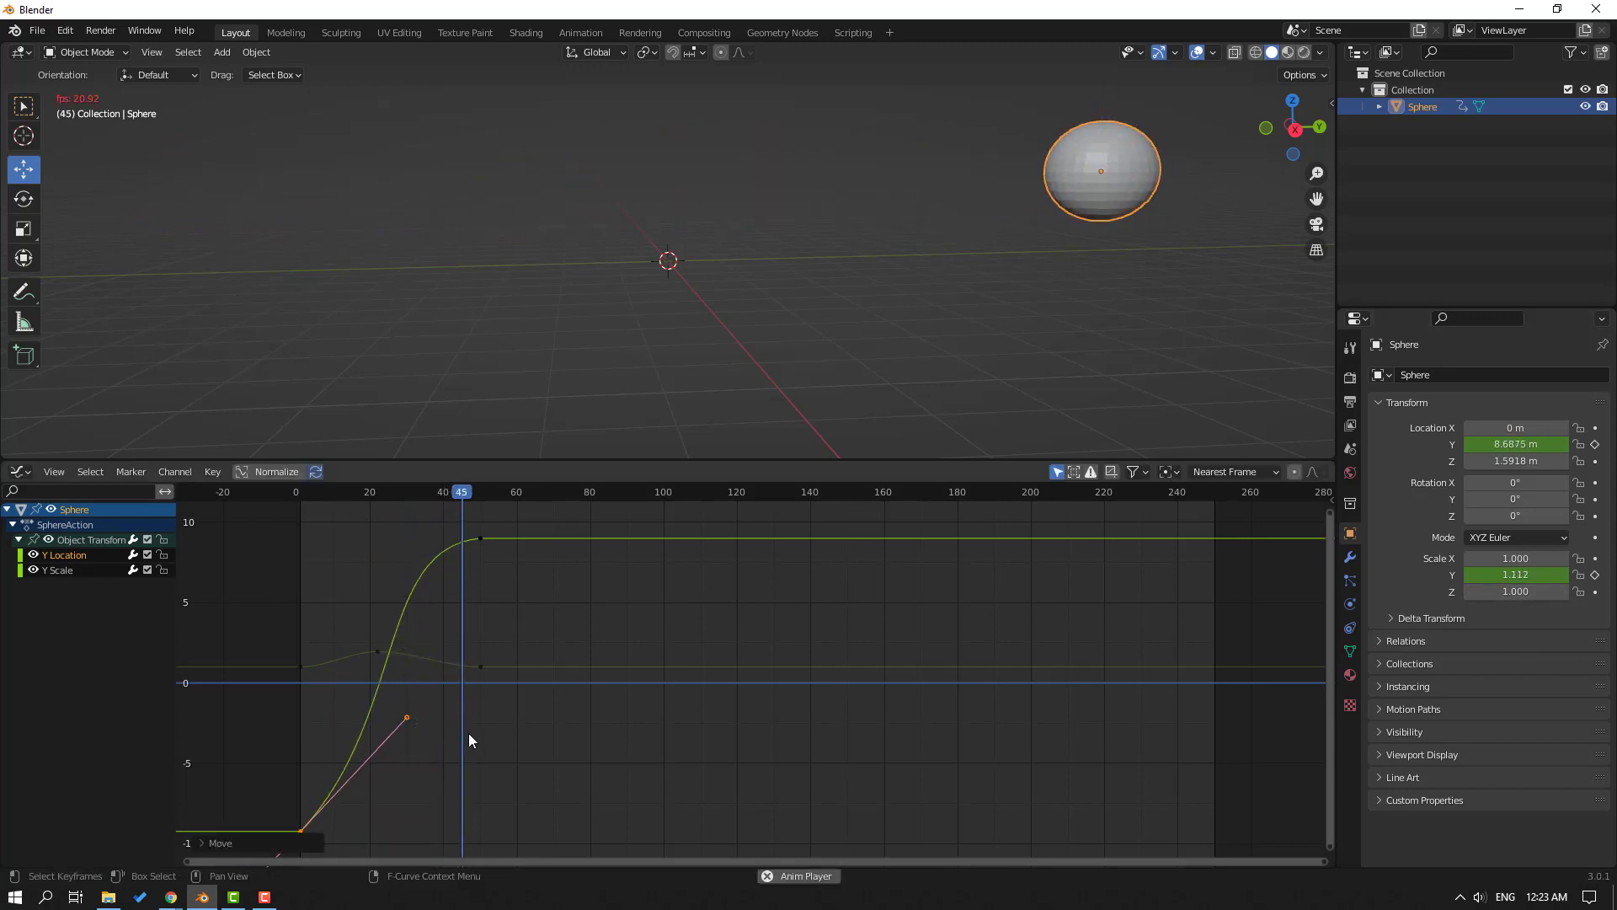
pyautogui.keyDown('alt'); pyautogui.scroll(-18, 469, 734); pyautogui.keyUp('alt')
# Replay the animation from frame 1 and return to the start
pyautogui.hotkey('shift', 'Left')
pyautogui.press('space')
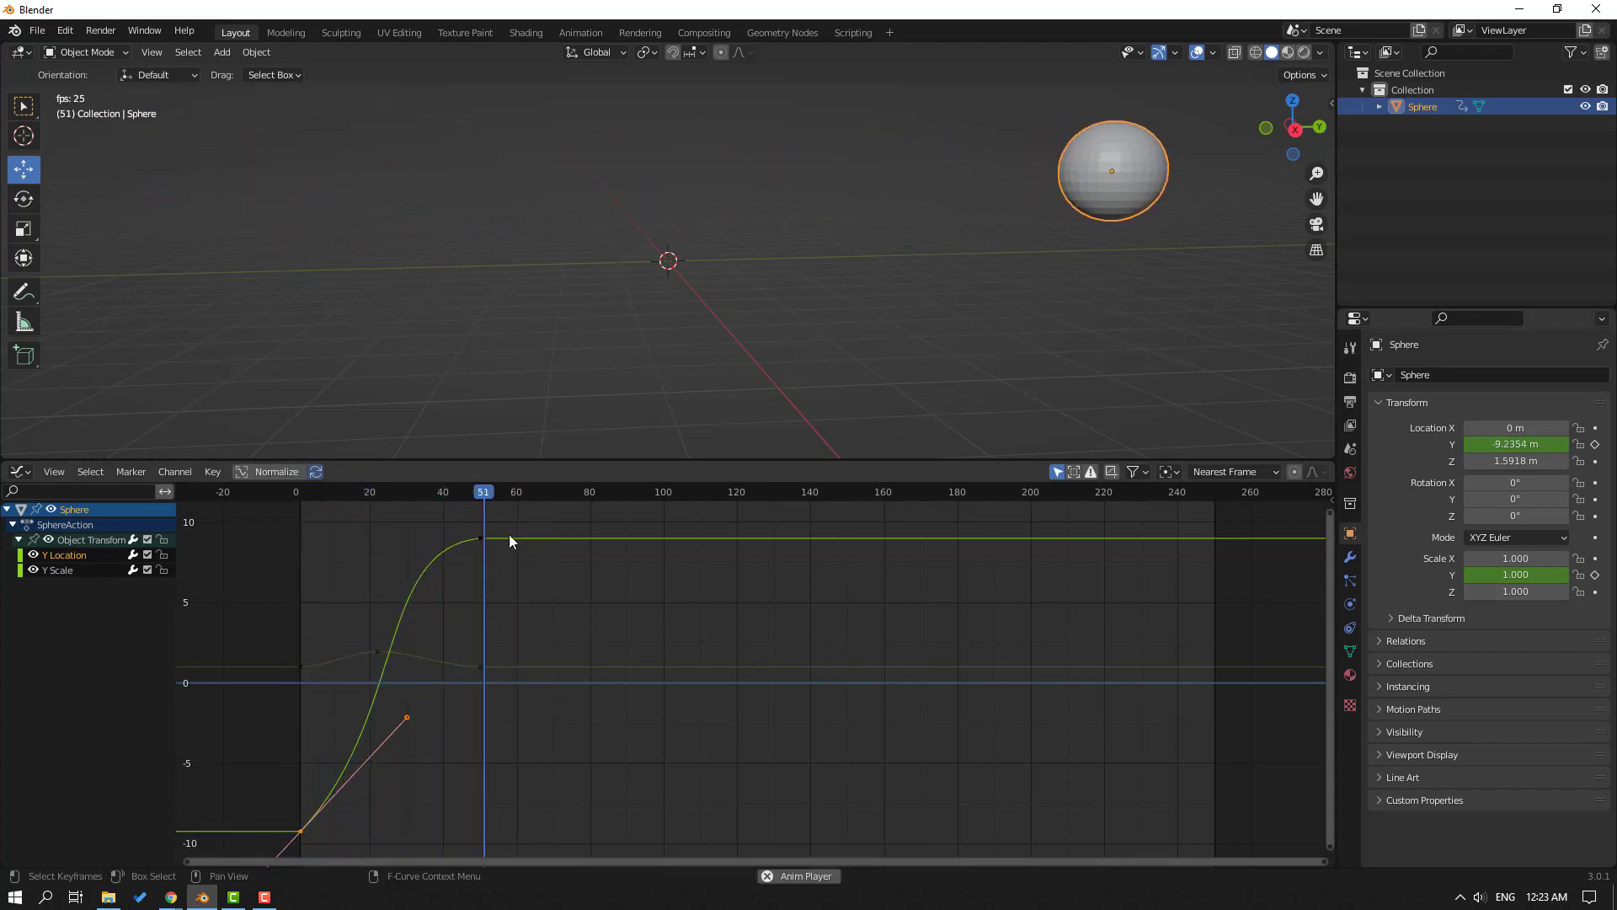
pyautogui.press('space')
pyautogui.moveTo(498, 492); pyautogui.dragTo(298, 493)
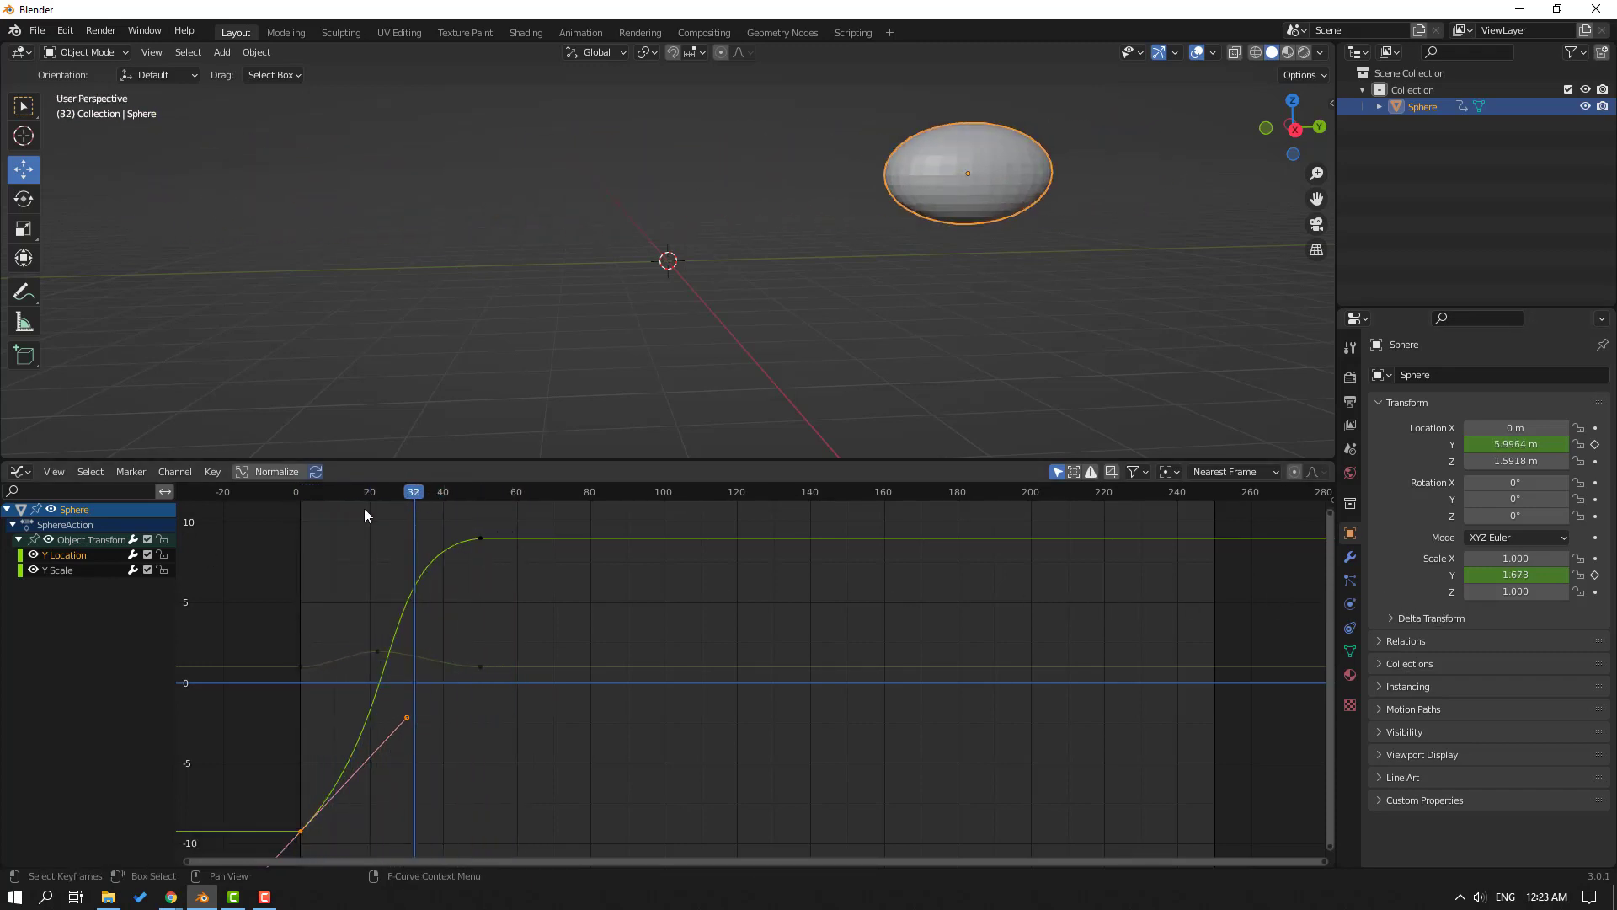
# Move the last Y Location keyframe along X to about frame 34 (G, X)
pyautogui.click(481, 534)
pyautogui.press('g')
pyautogui.press('x')
pyautogui.click(327, 824)
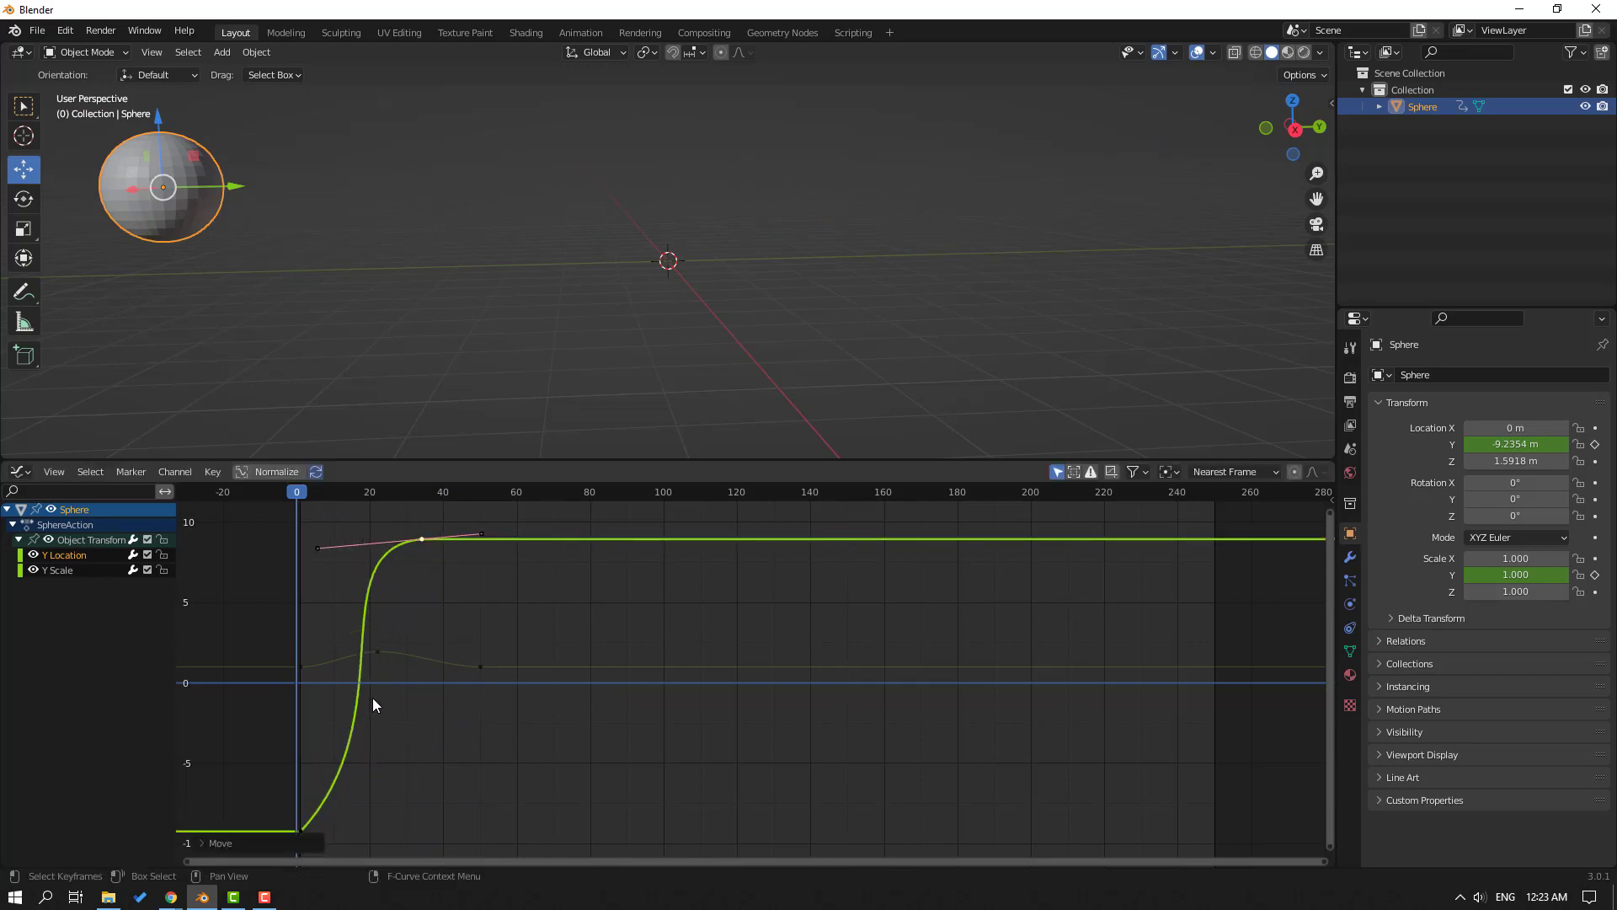
# Lengthen the start and frame-34 Bezier handles so the Y Location eases in and out
pyautogui.moveTo(288, 817); pyautogui.dragTo(304, 847)
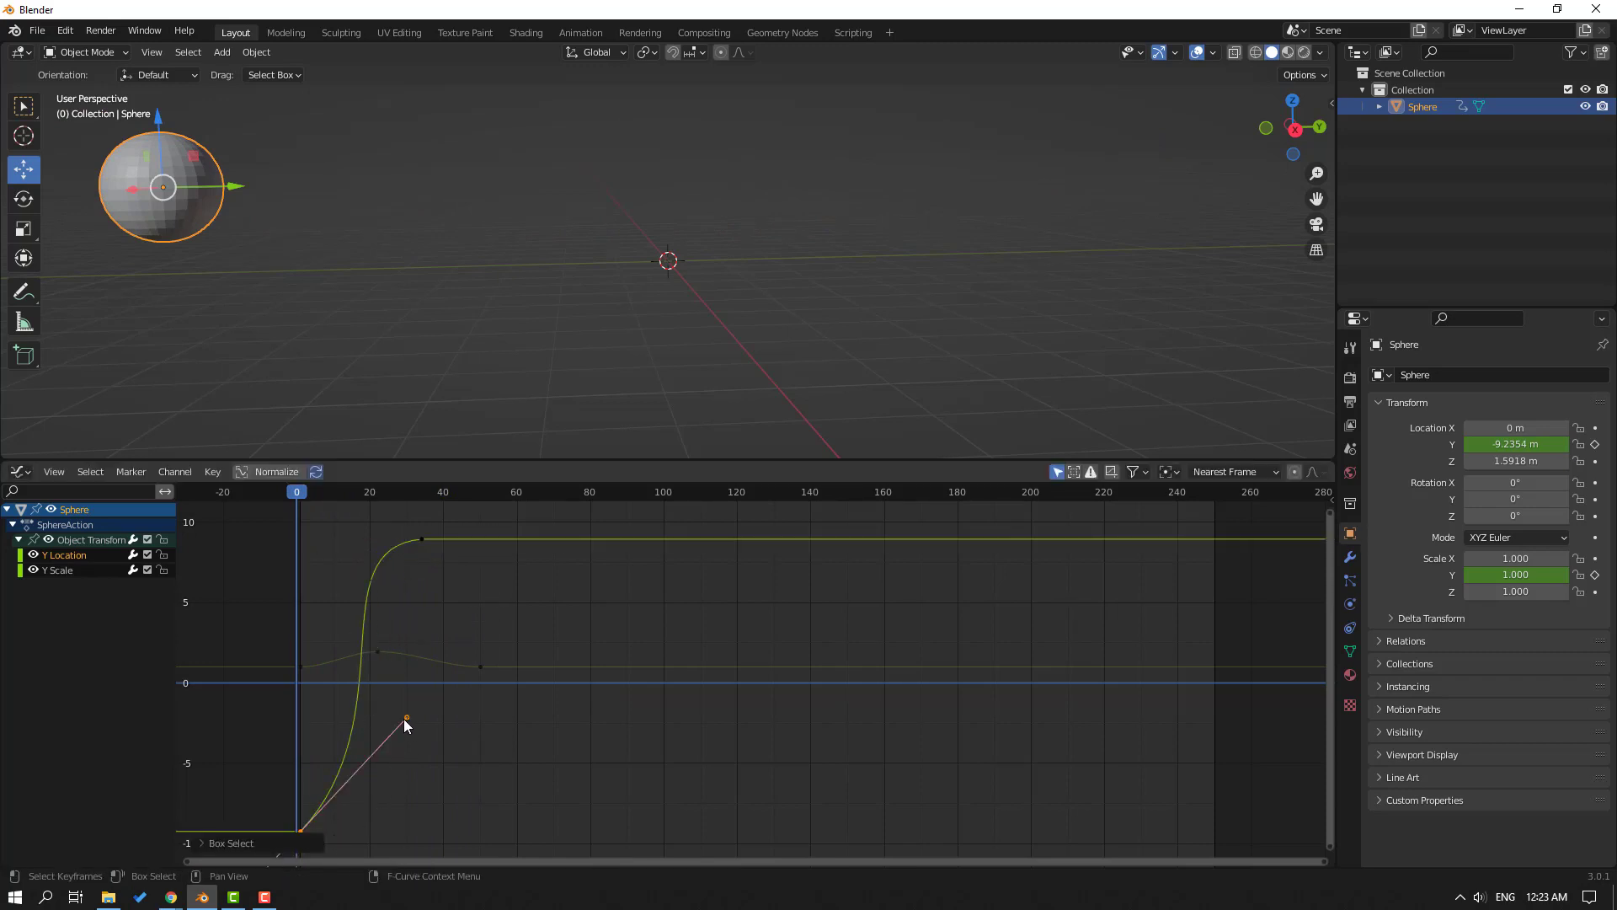
pyautogui.moveTo(405, 729); pyautogui.dragTo(379, 762)
pyautogui.click(380, 762)
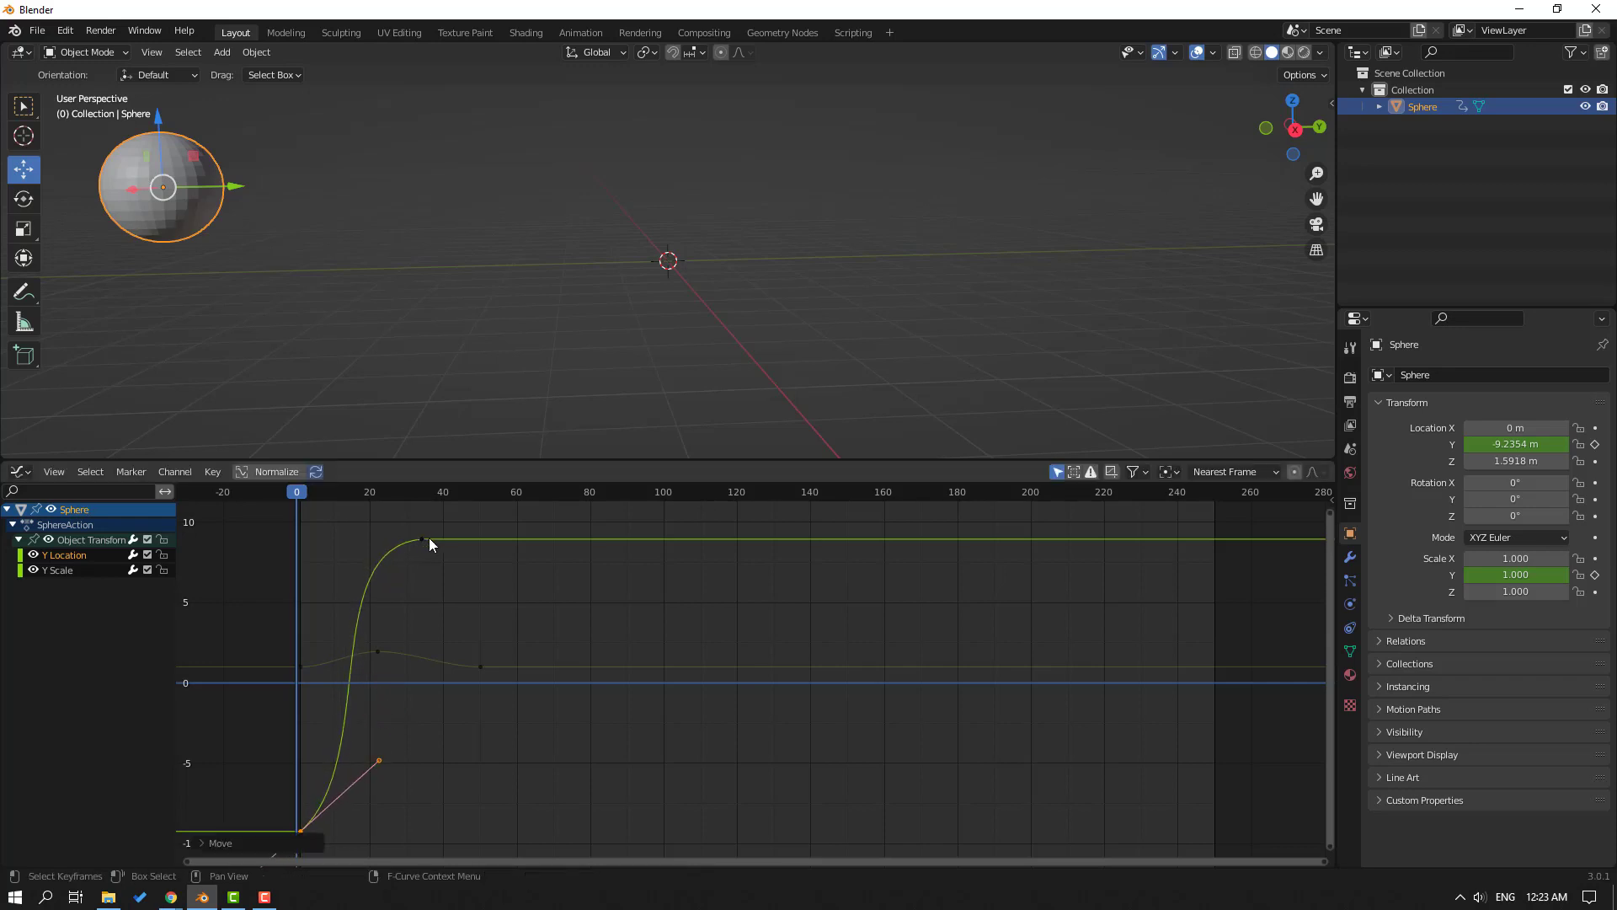
pyautogui.moveTo(438, 535); pyautogui.dragTo(275, 585)
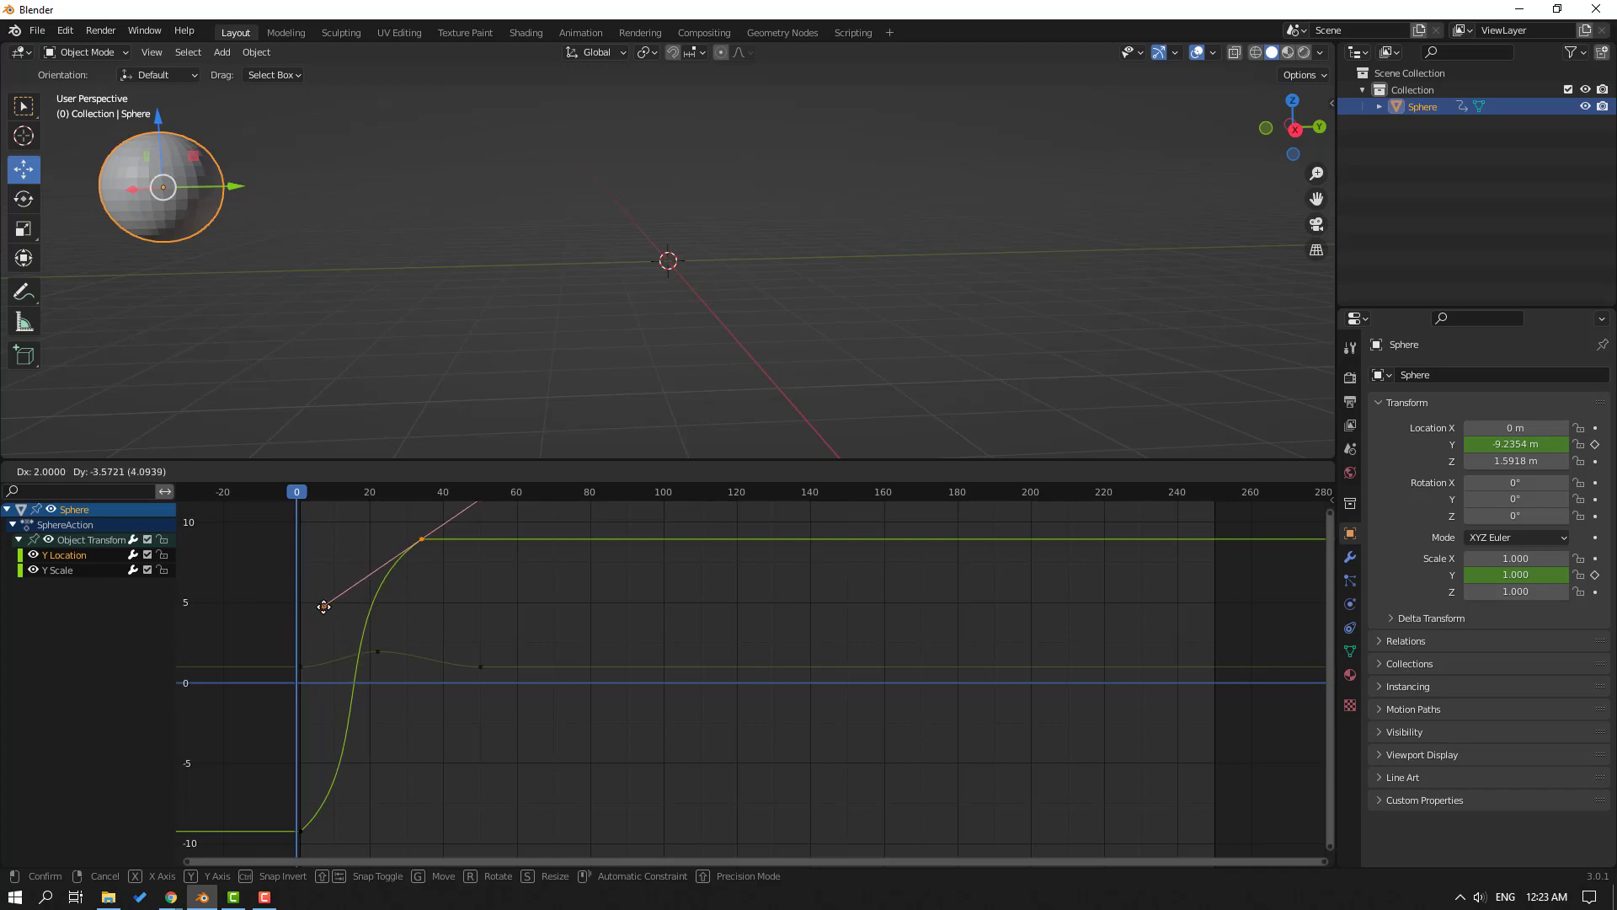
pyautogui.moveTo(275, 586); pyautogui.dragTo(325, 606)
# Preview the result, return to frame 1 and select a keyframe on the Y Scale curve
pyautogui.press('space')
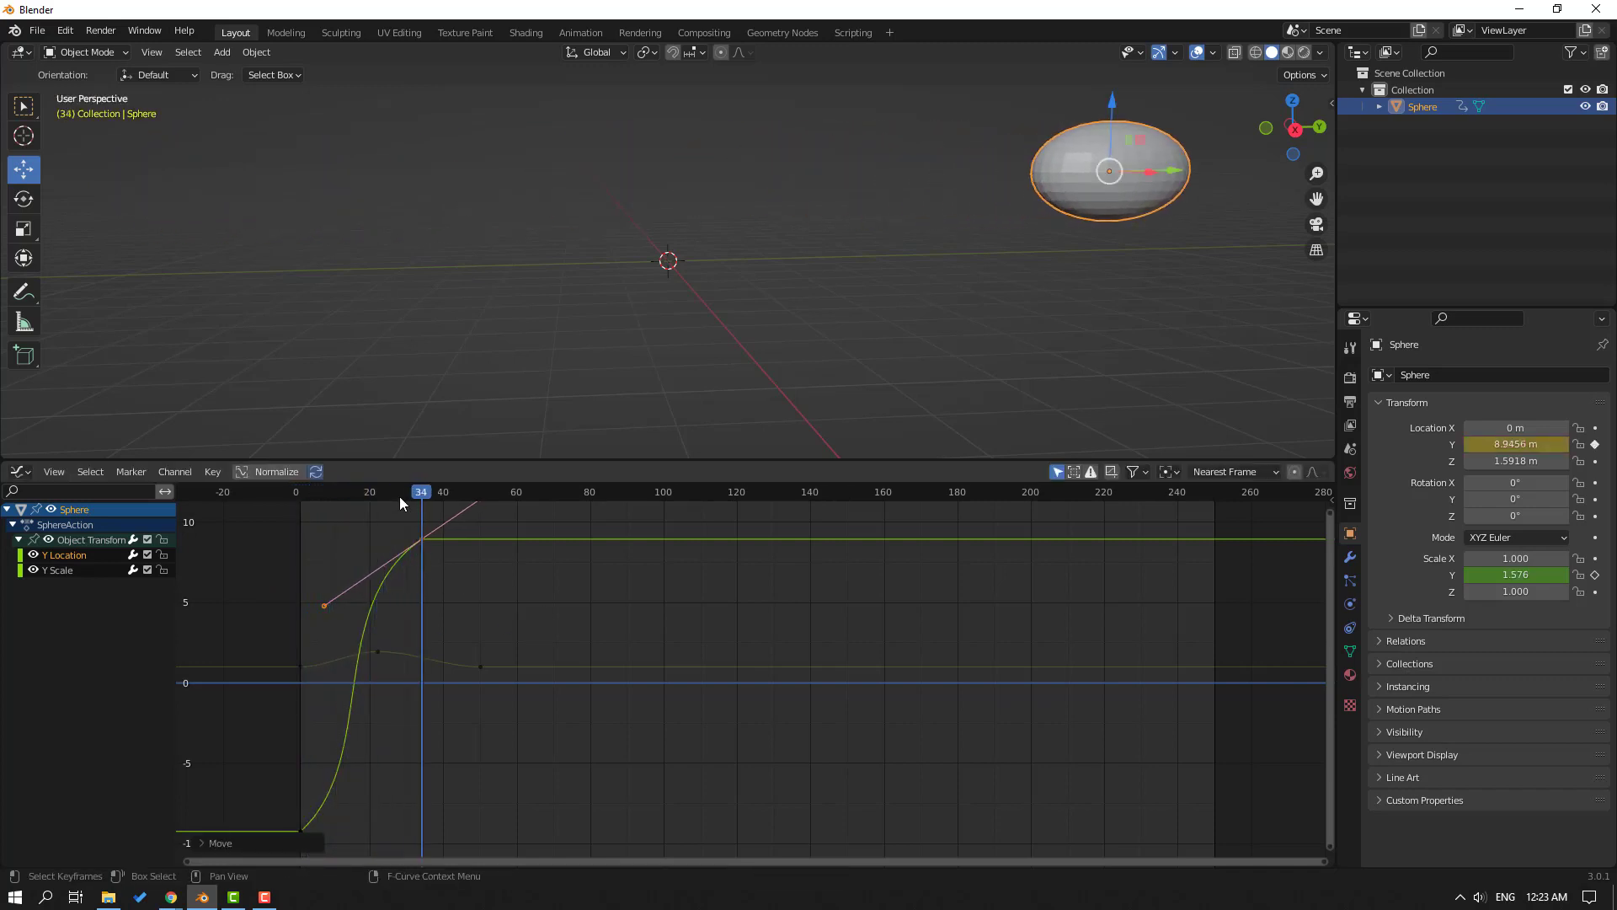
pyautogui.press('space')
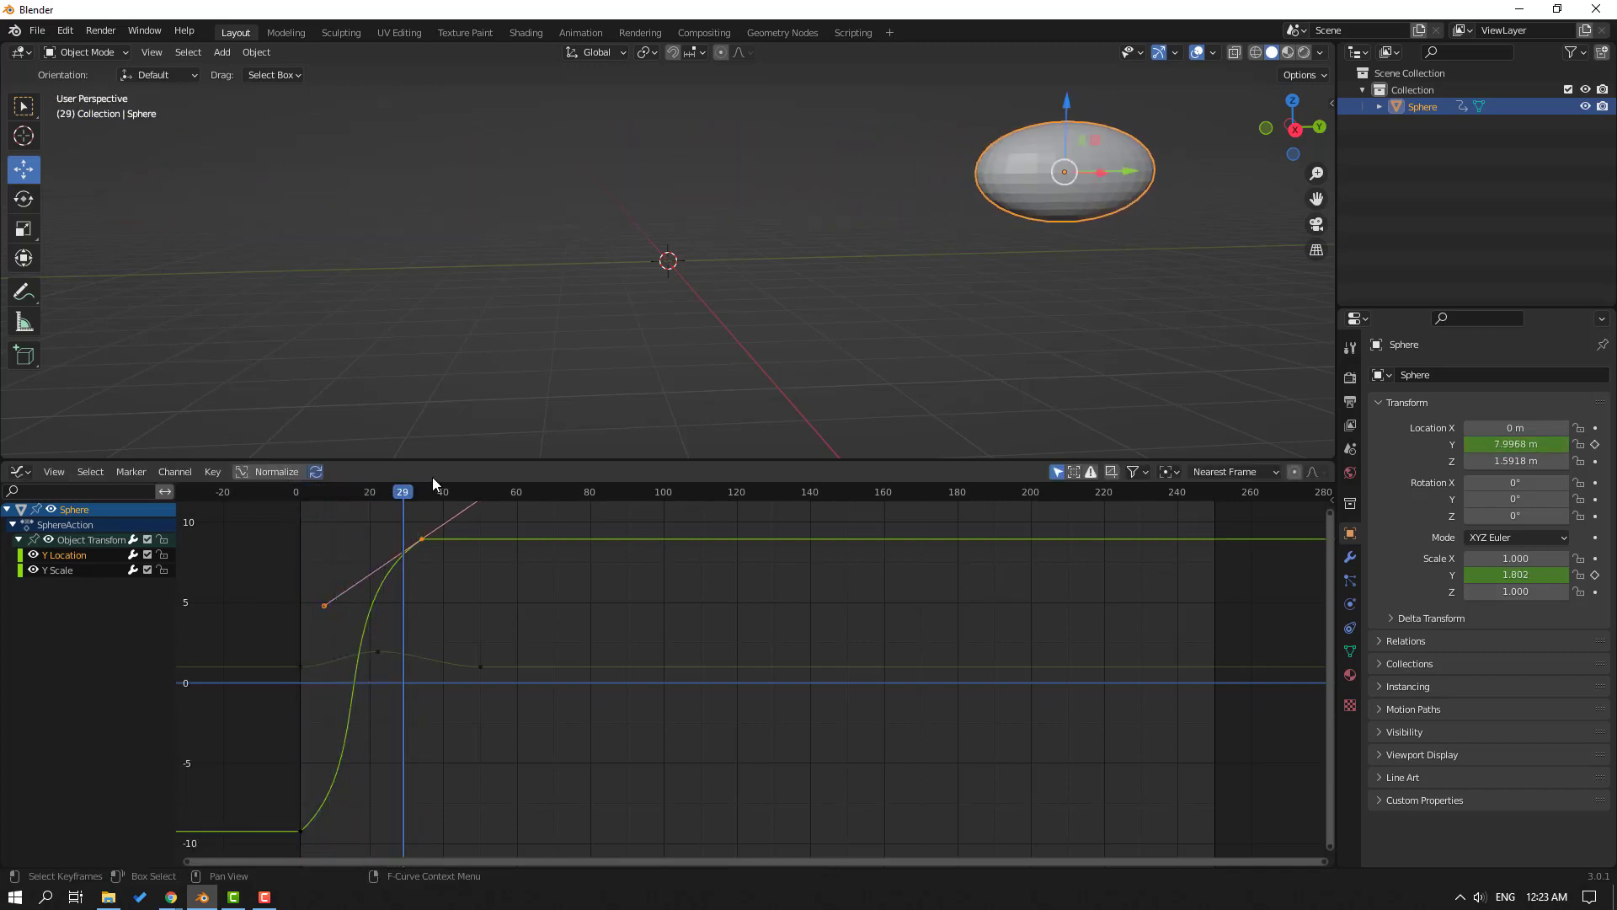
pyautogui.press('Down')
pyautogui.press('Down')
pyautogui.moveTo(375, 679)
pyautogui.mouseDown()
pyautogui.moveTo(377, 646)
pyautogui.moveTo(354, 663)
pyautogui.moveTo(311, 635)
pyautogui.mouseUp()
# Nudge the middle Y Scale keyframe slightly to refine the squash, then deselect all keys
pyautogui.moveTo(537, 657); pyautogui.dragTo(431, 680)
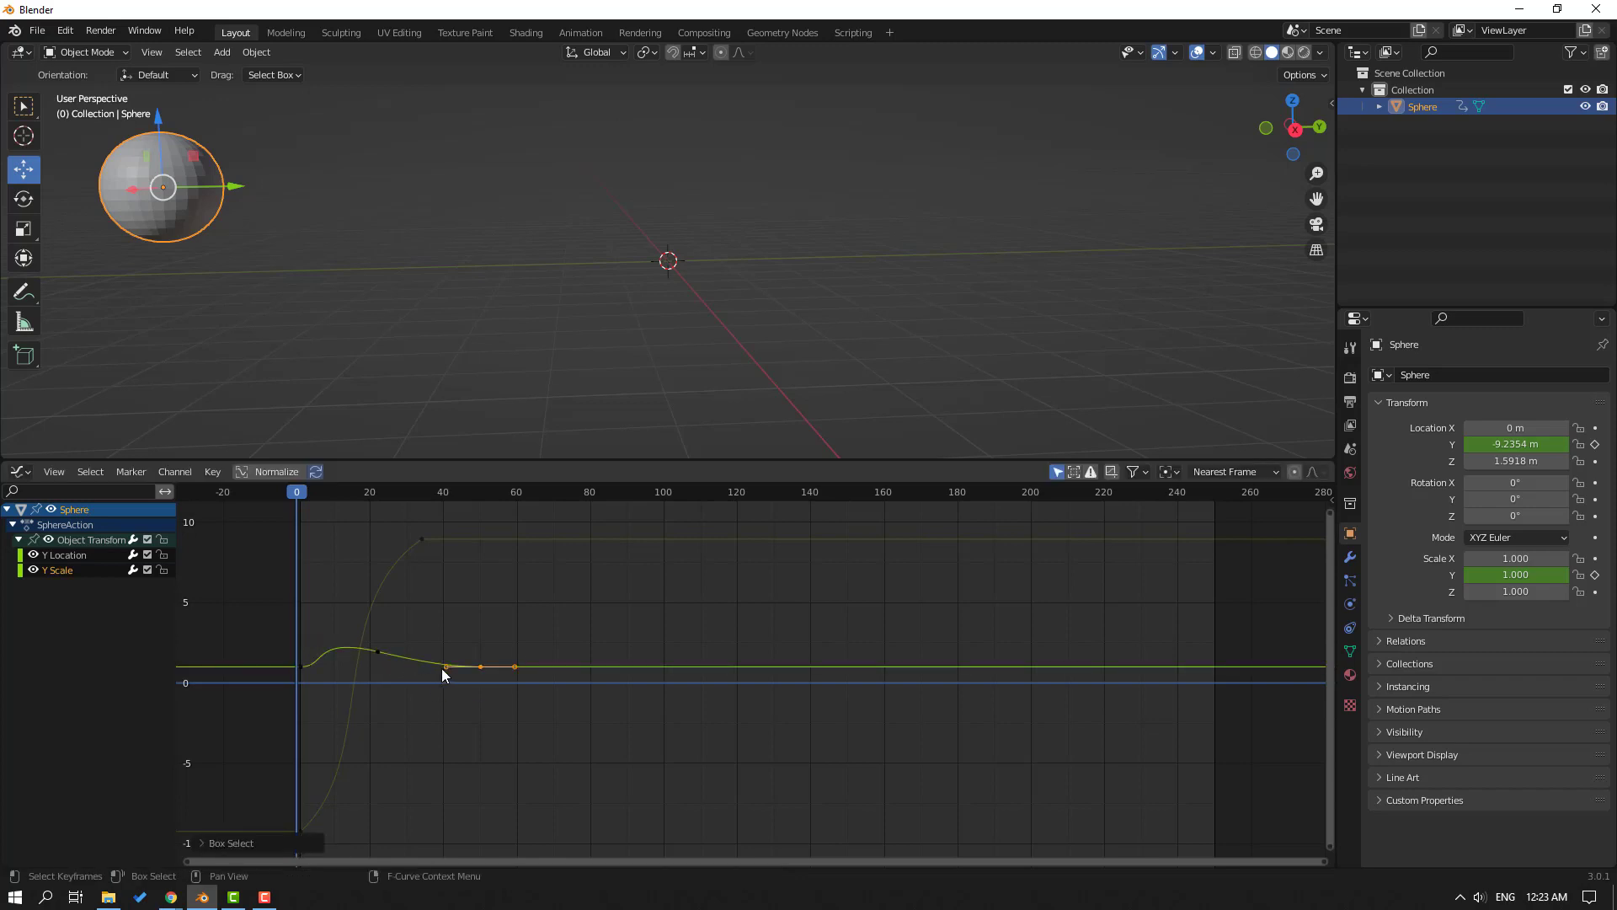
pyautogui.click(374, 654)
pyautogui.moveTo(374, 648); pyautogui.dragTo(391, 659)
pyautogui.click(510, 619)
# Preview the animation, jump back to the first frame and replay it
pyautogui.press('space')
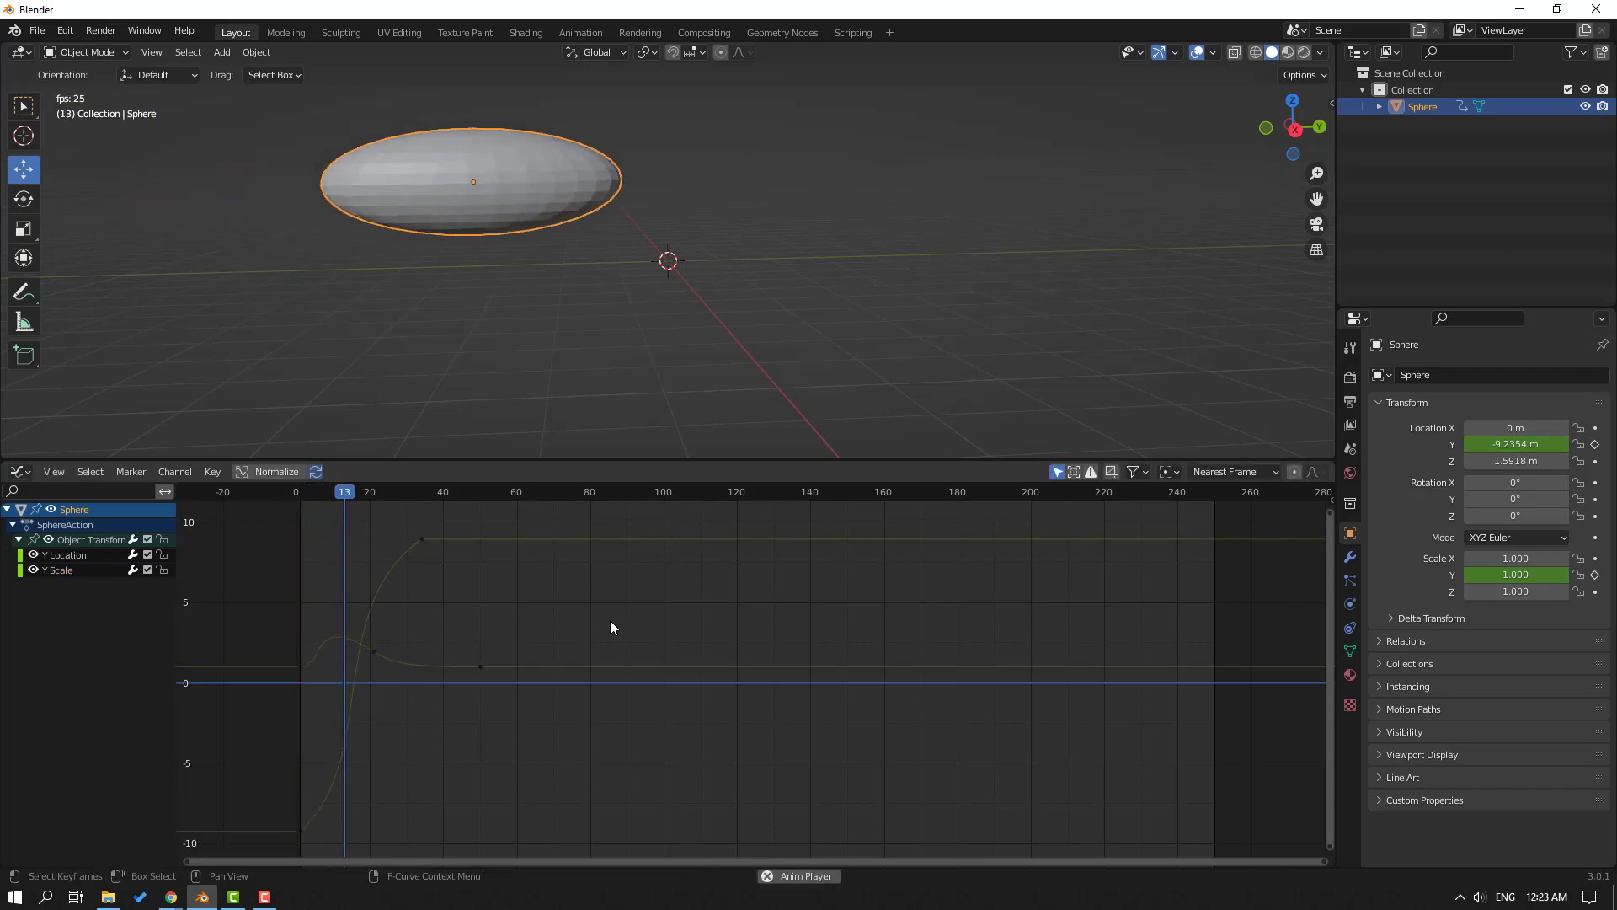
pyautogui.press('space')
pyautogui.hotkey('shift', 'Left')
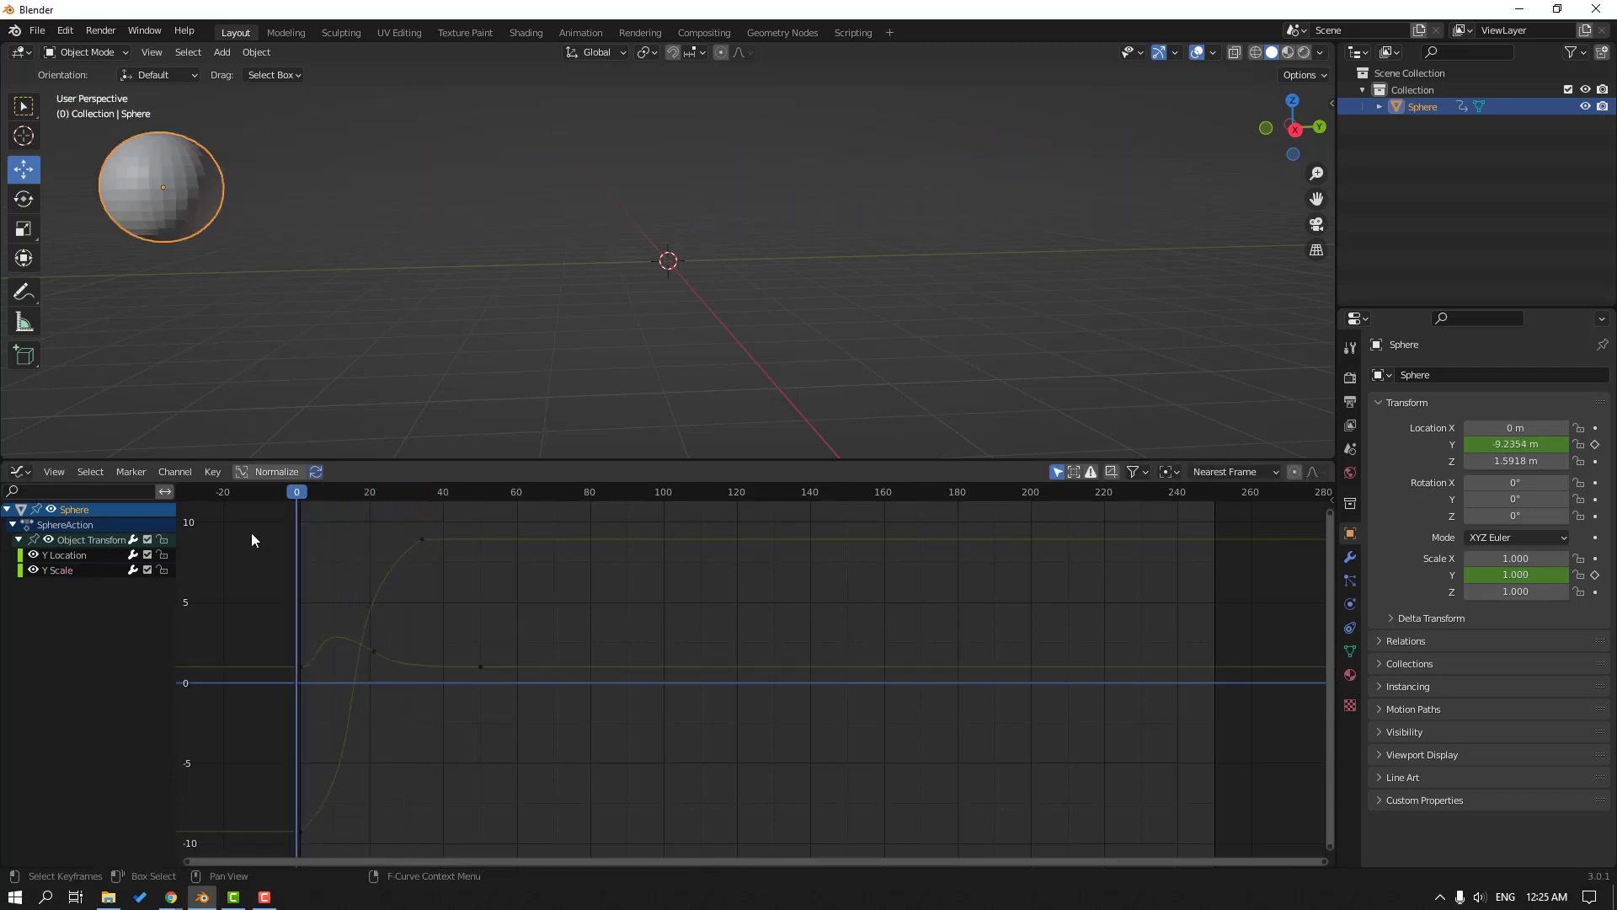
pyautogui.press('space')
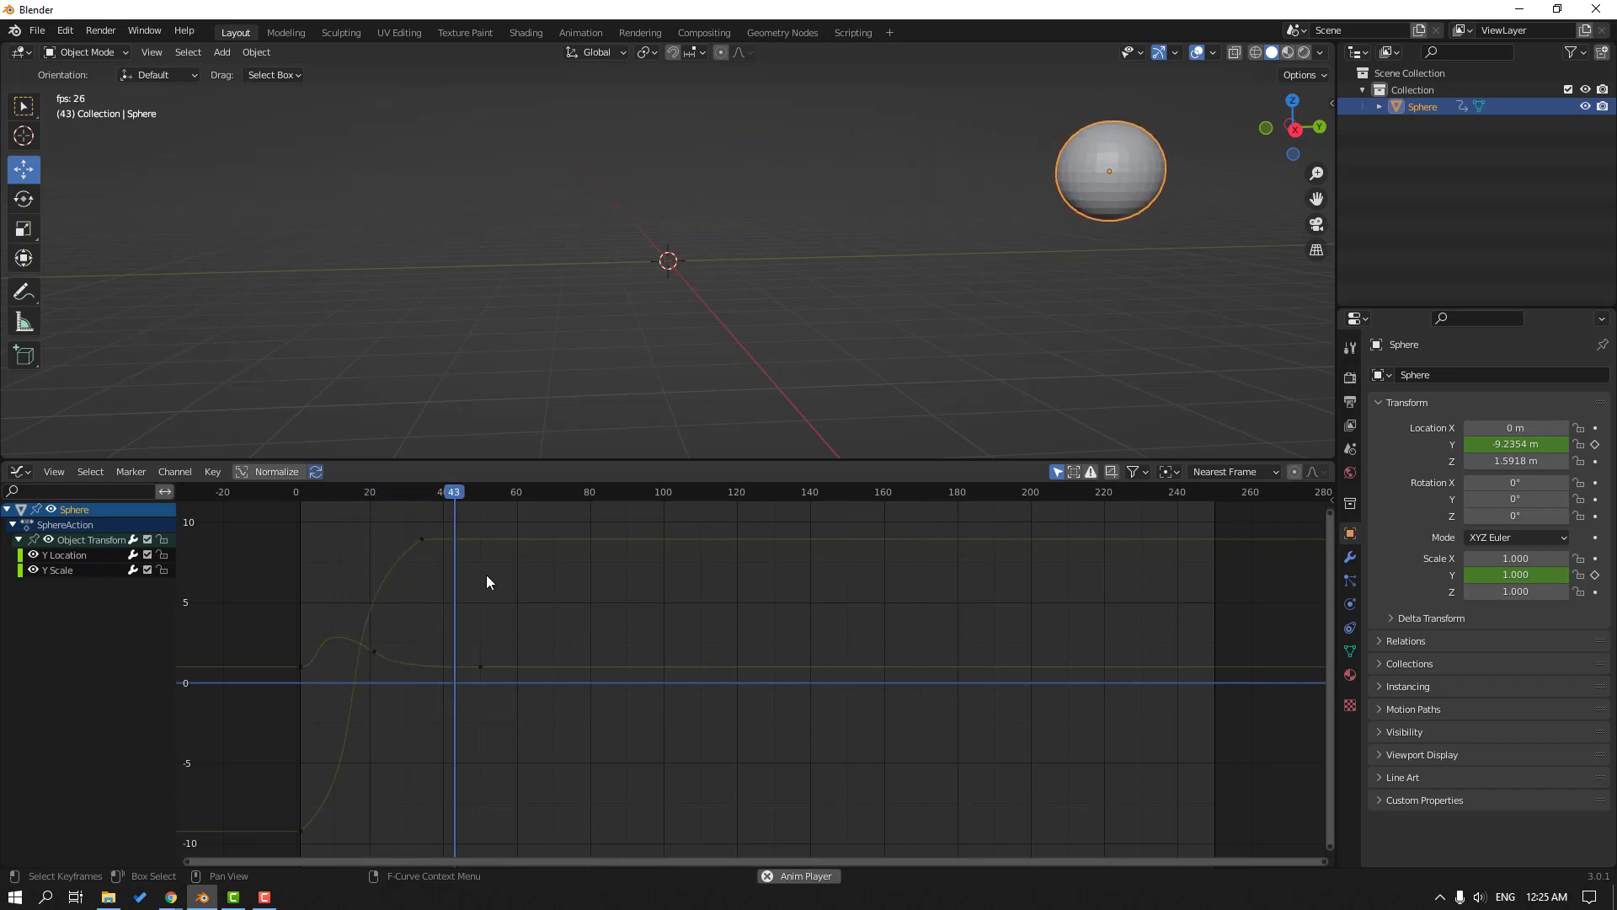
# Switch the bottom area to a Timeline and shrink it so the 3D Viewport fills most of the screen
pyautogui.press('space')
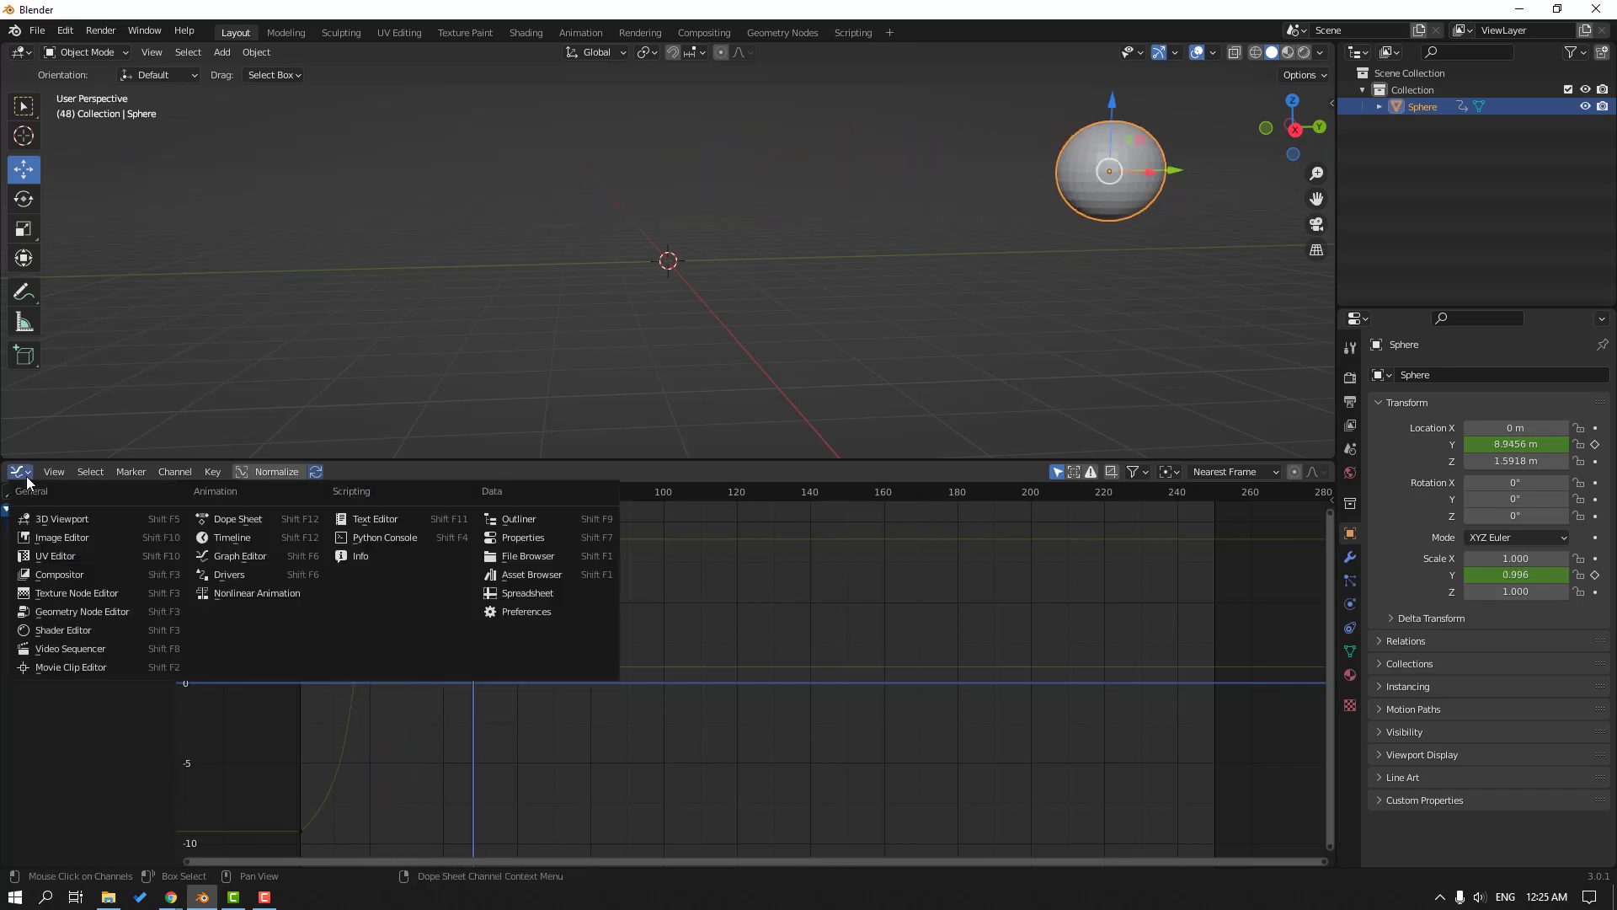
pyautogui.click(20, 471)
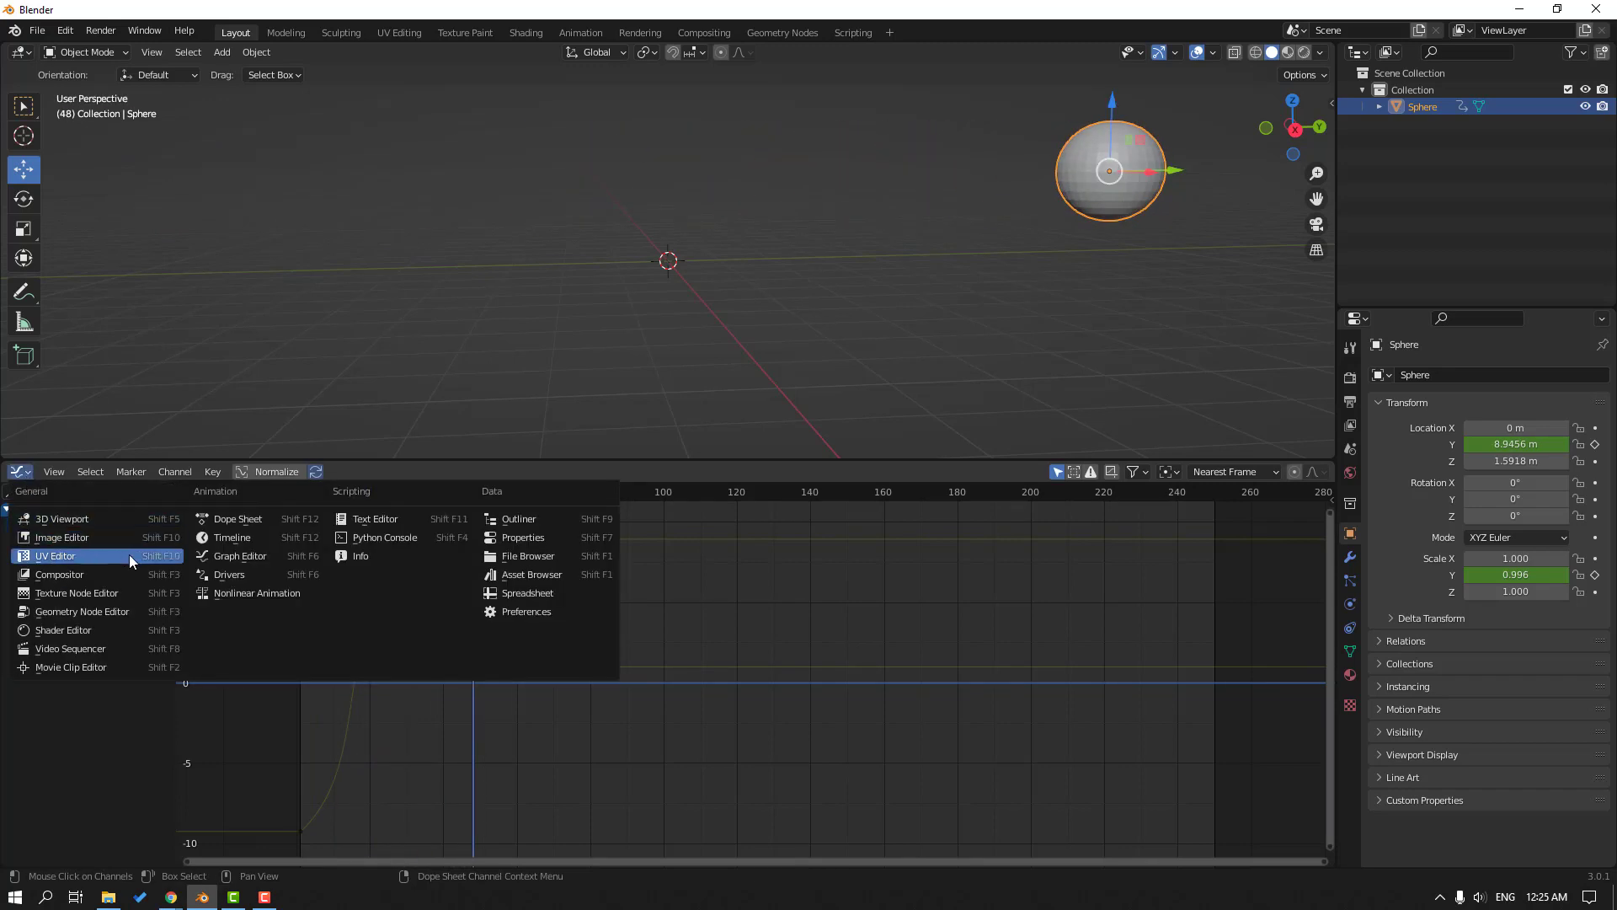
pyautogui.click(225, 538)
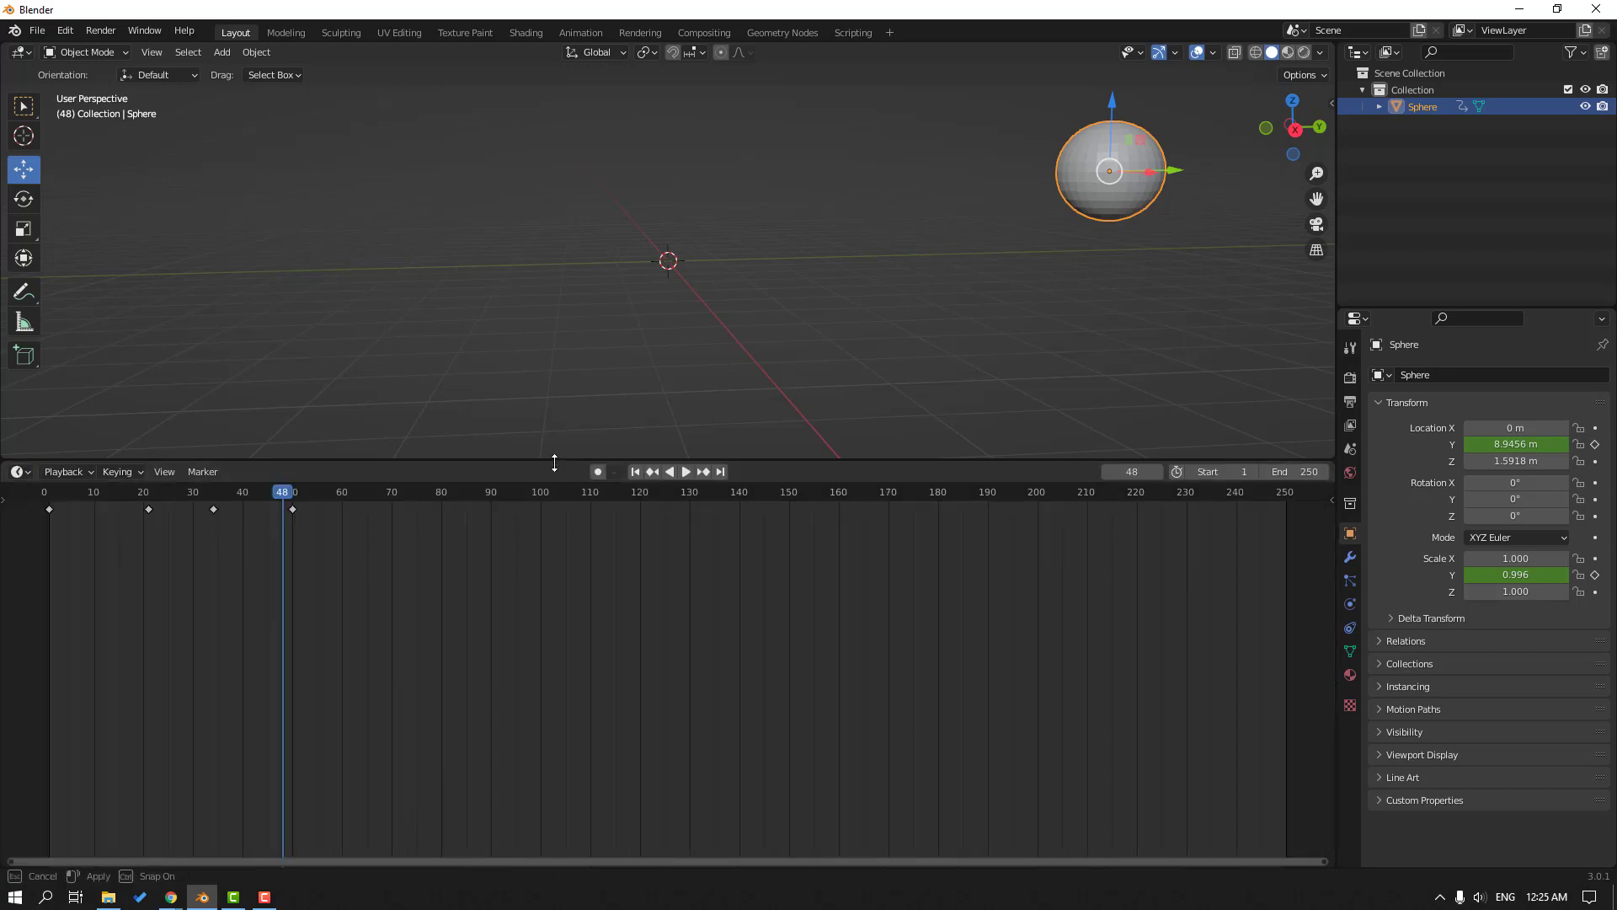
pyautogui.moveTo(553, 464); pyautogui.dragTo(241, 741)
pyautogui.click(238, 782)
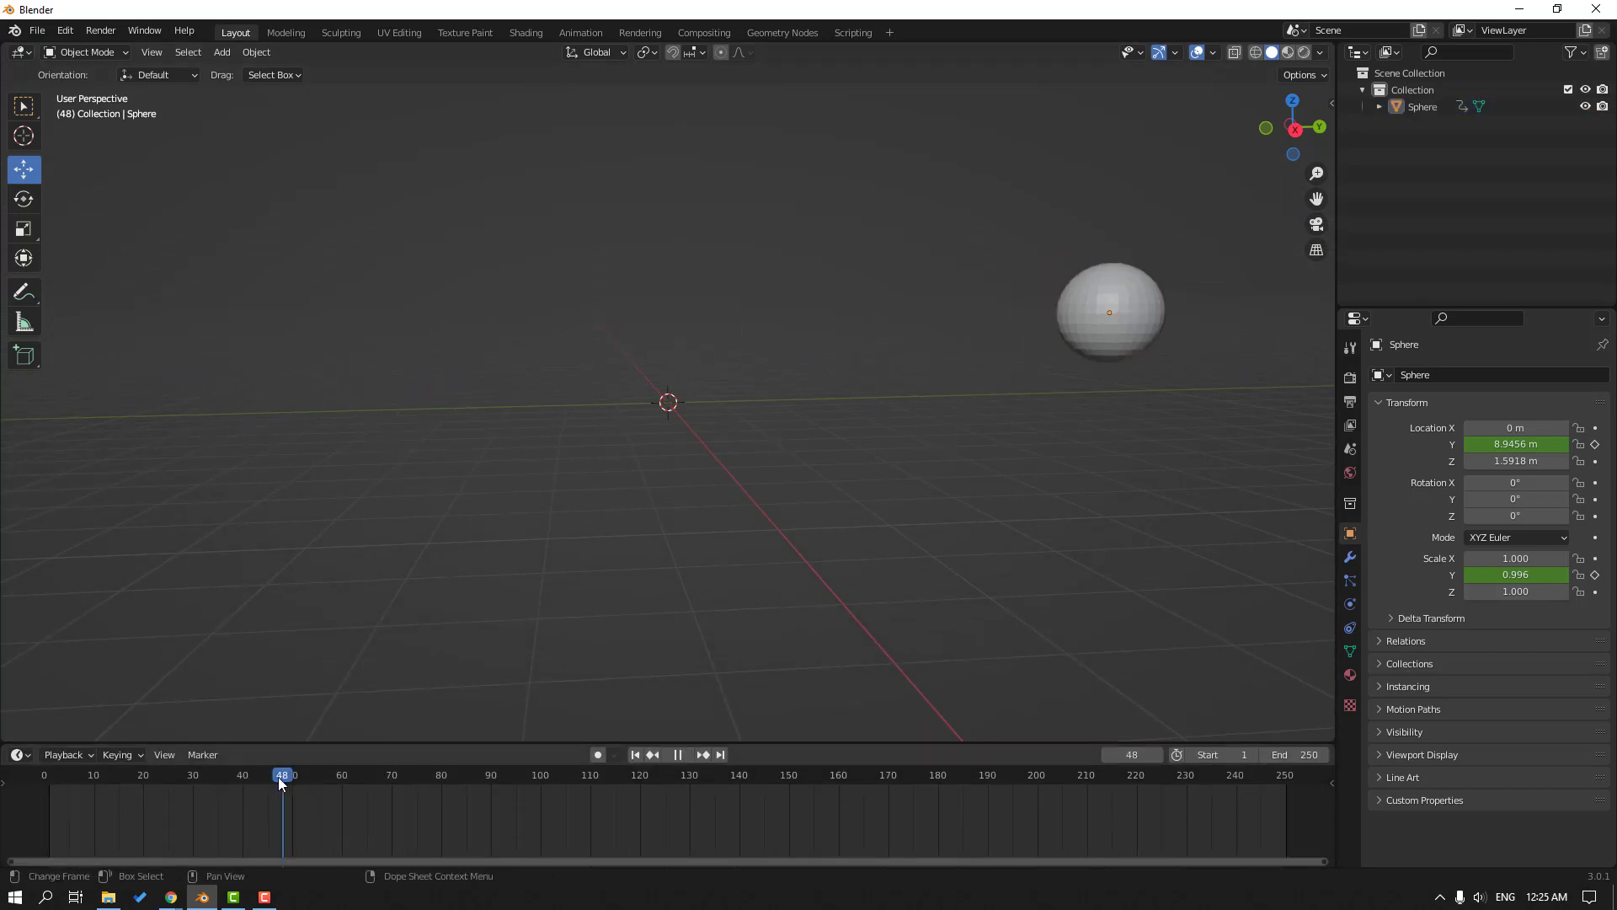
# Replay the selected sphere's motion from the first frame, then return to the start
pyautogui.hotkey('shift', 'Left')
pyautogui.click(153, 302)
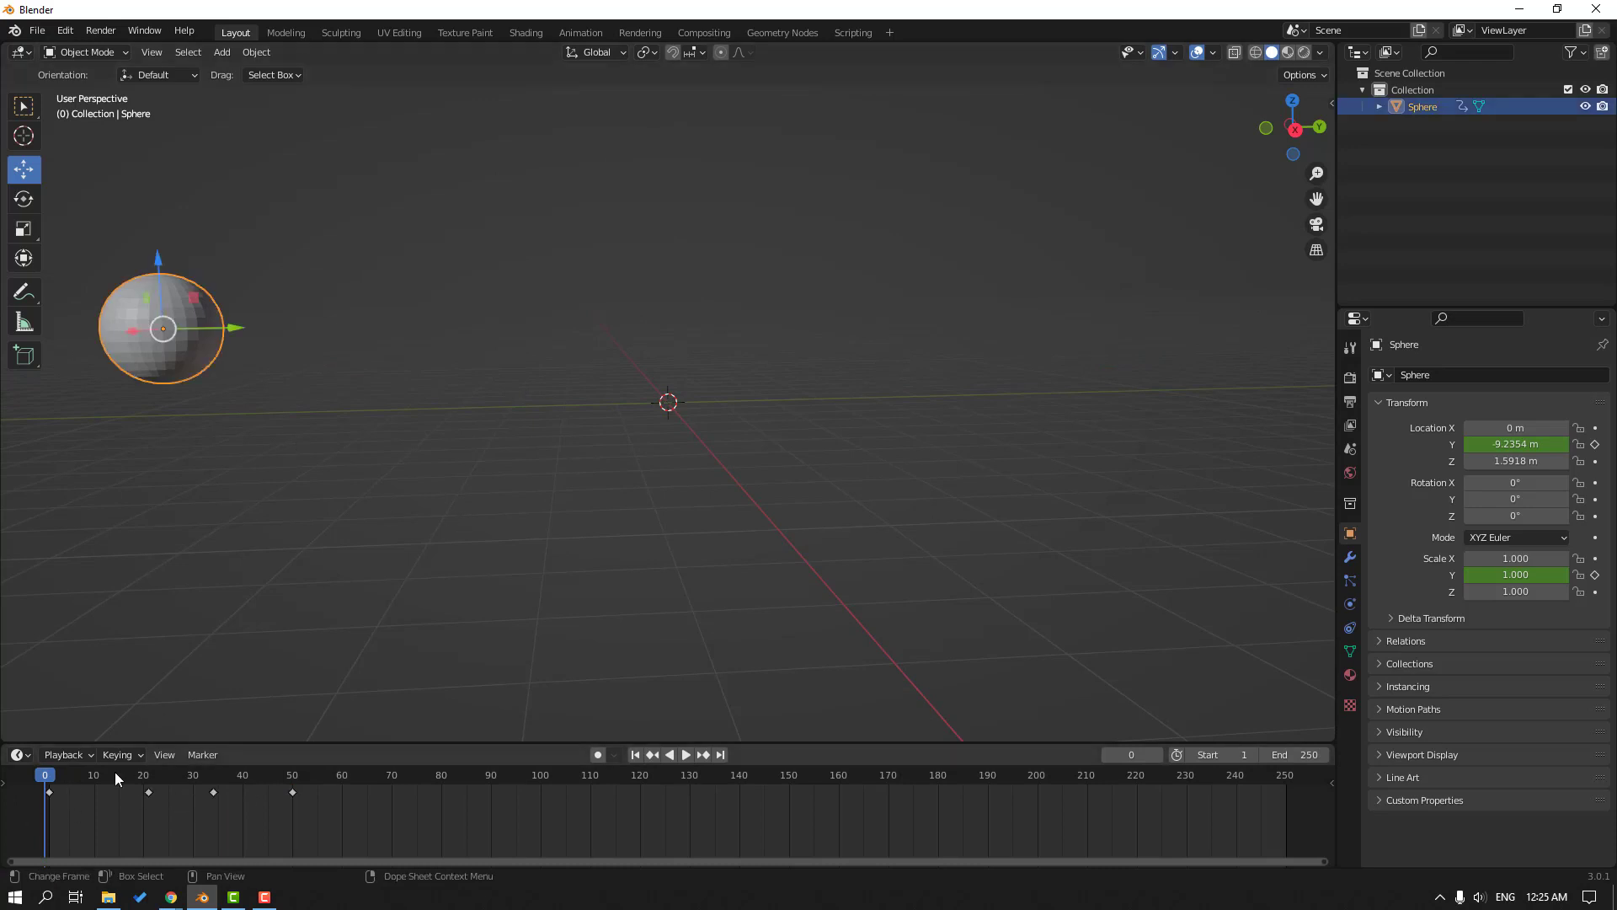
pyautogui.press('space')
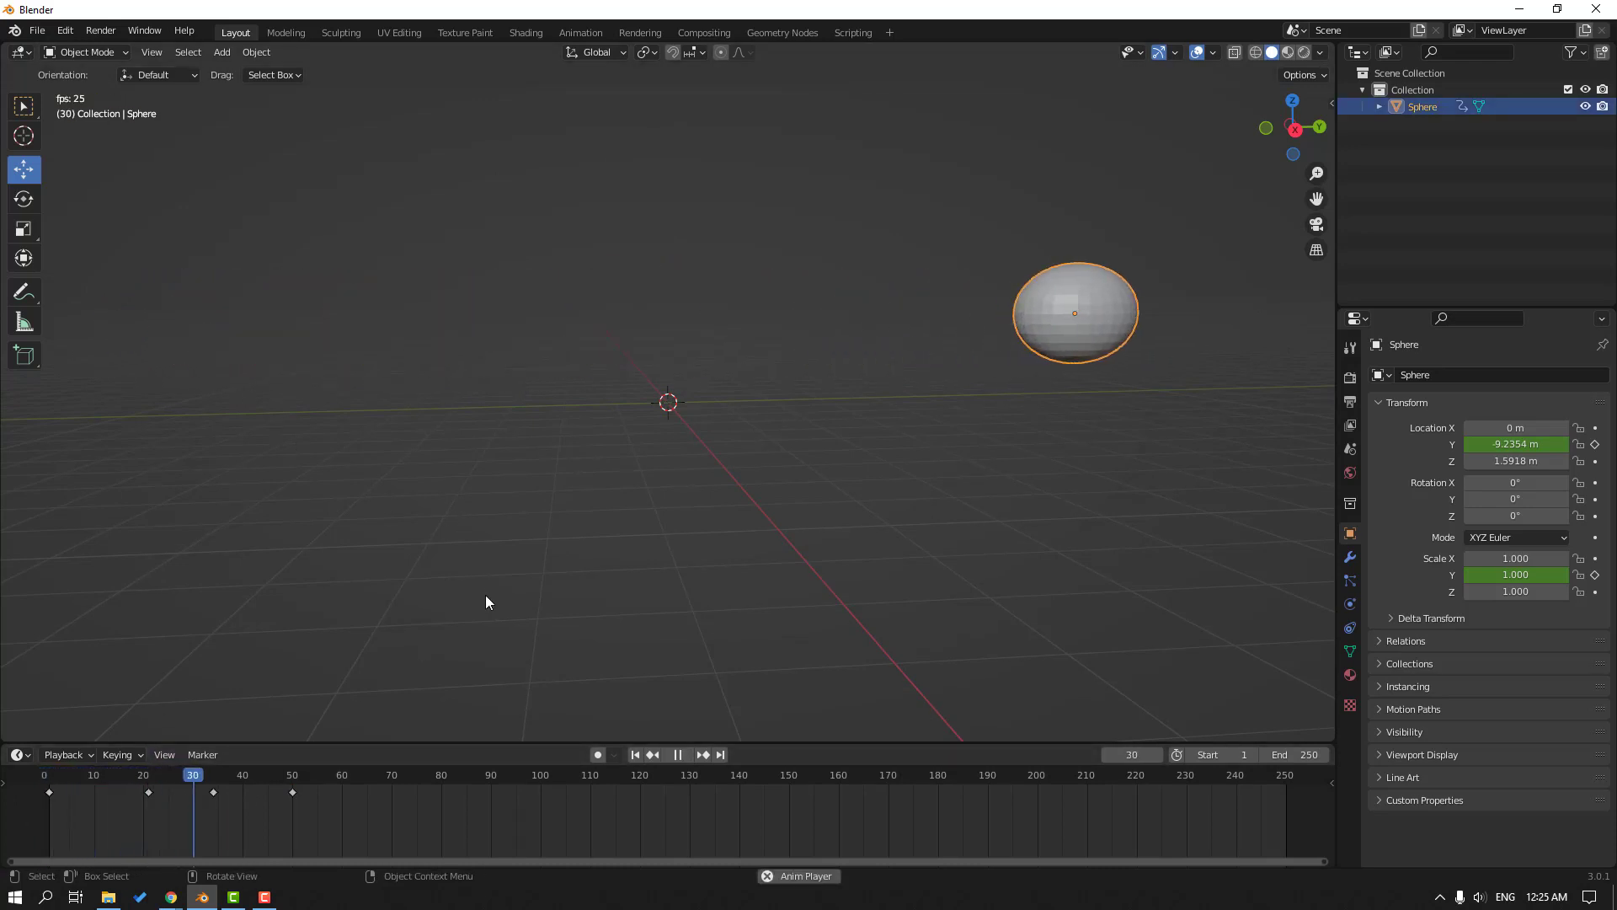
pyautogui.hotkey('shift', 'Left')
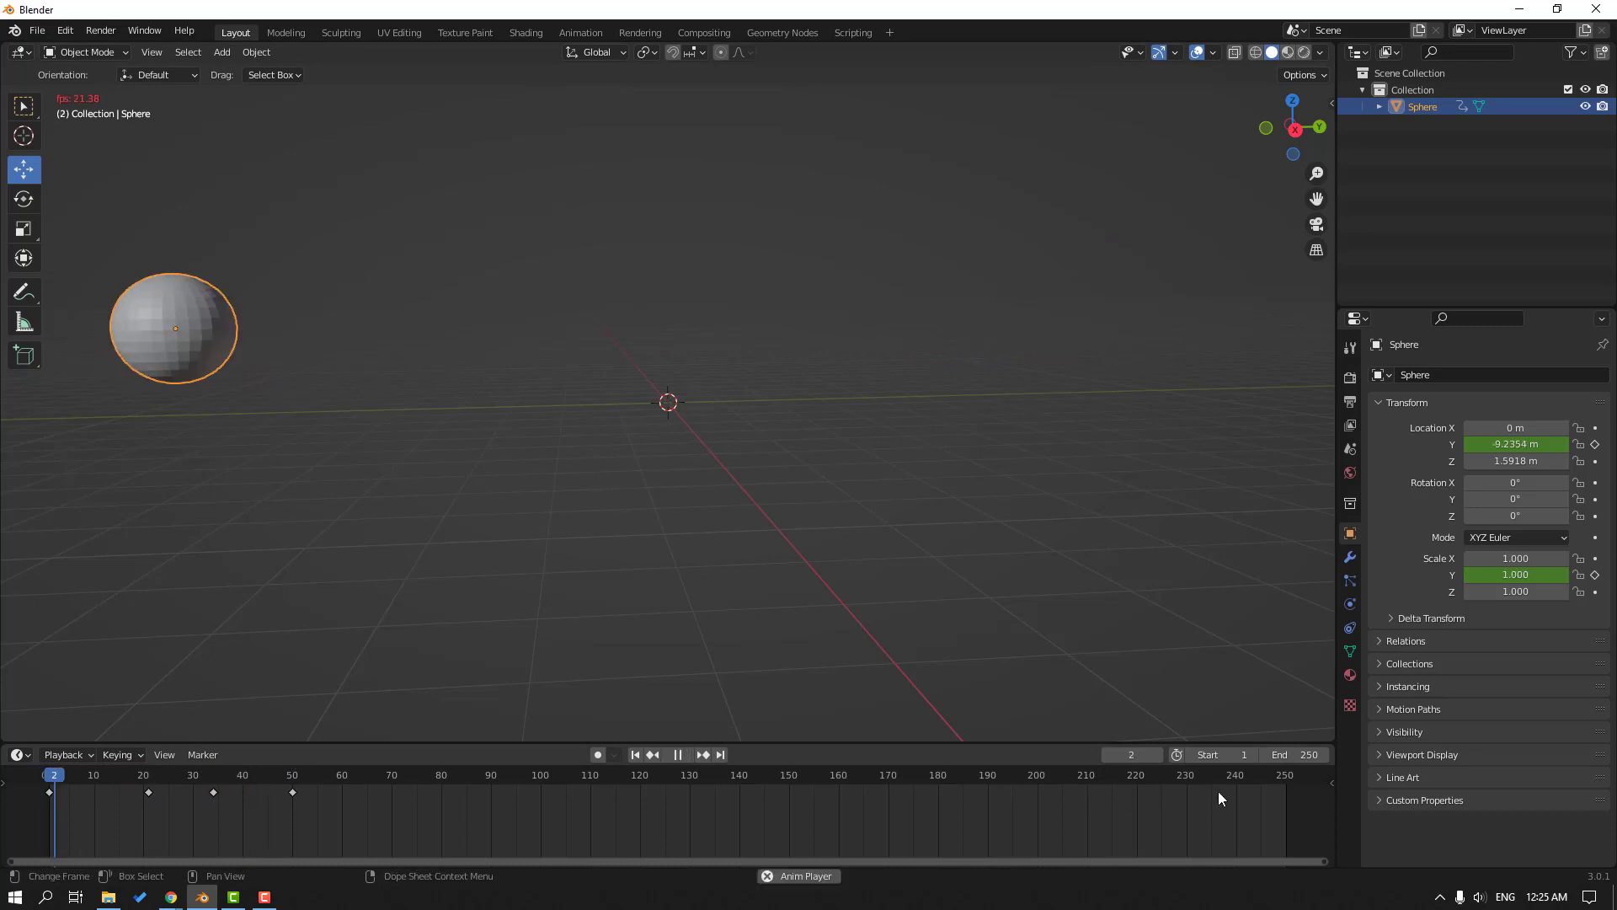
pyautogui.press('Escape')
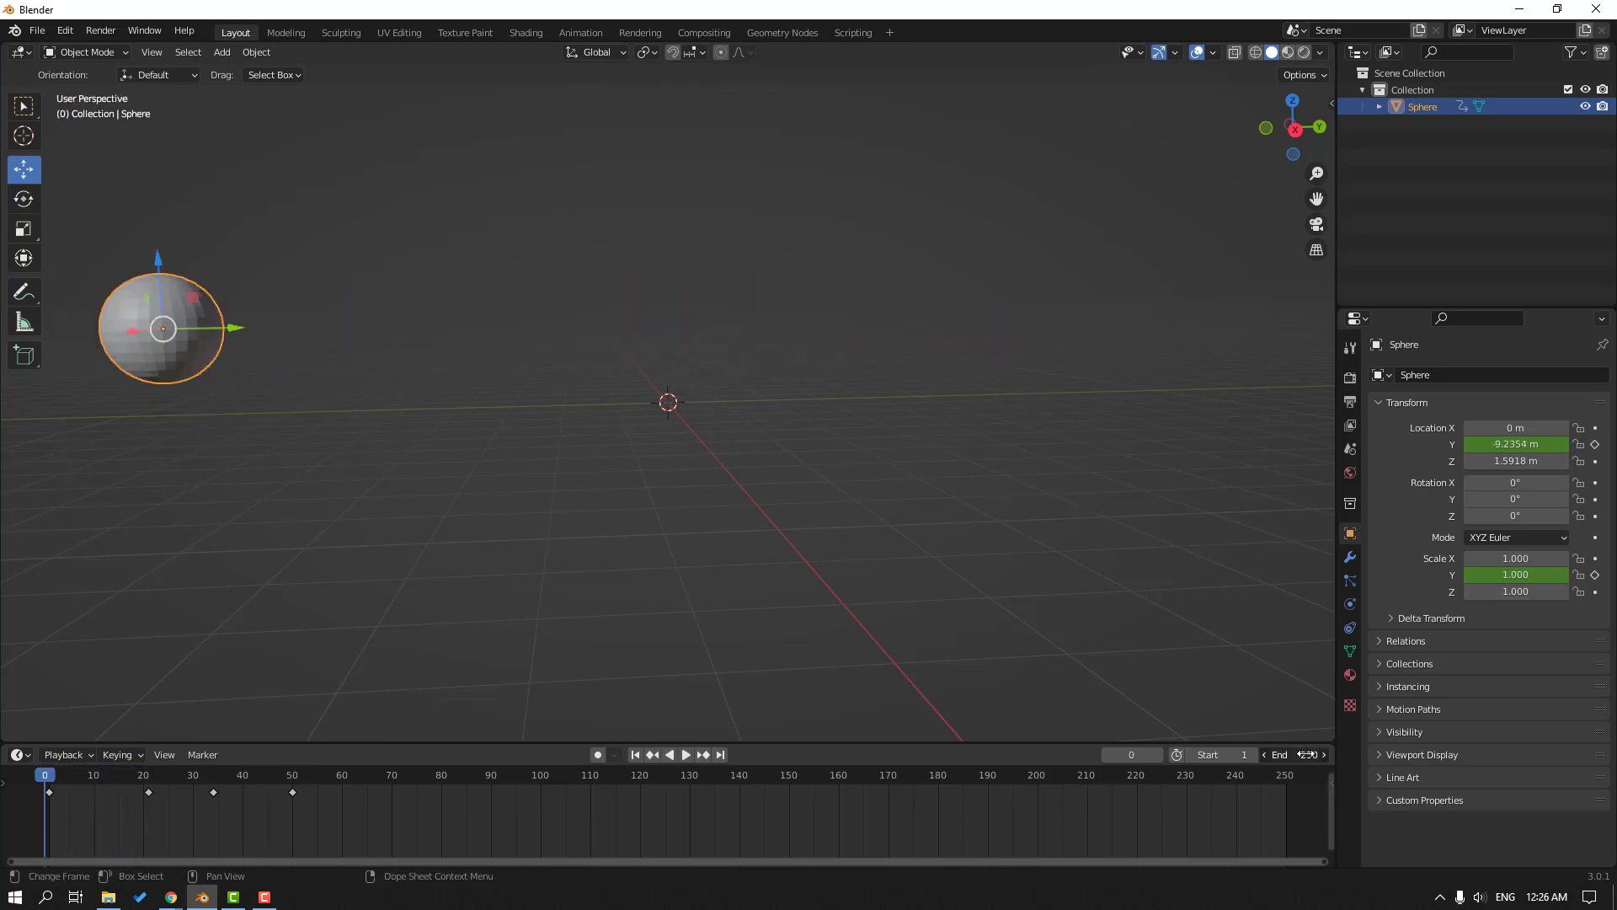
pyautogui.write('50')
pyautogui.write('End')
# Confirm End 50 and play the animation looping over frames 1–50
pyautogui.press('Return')
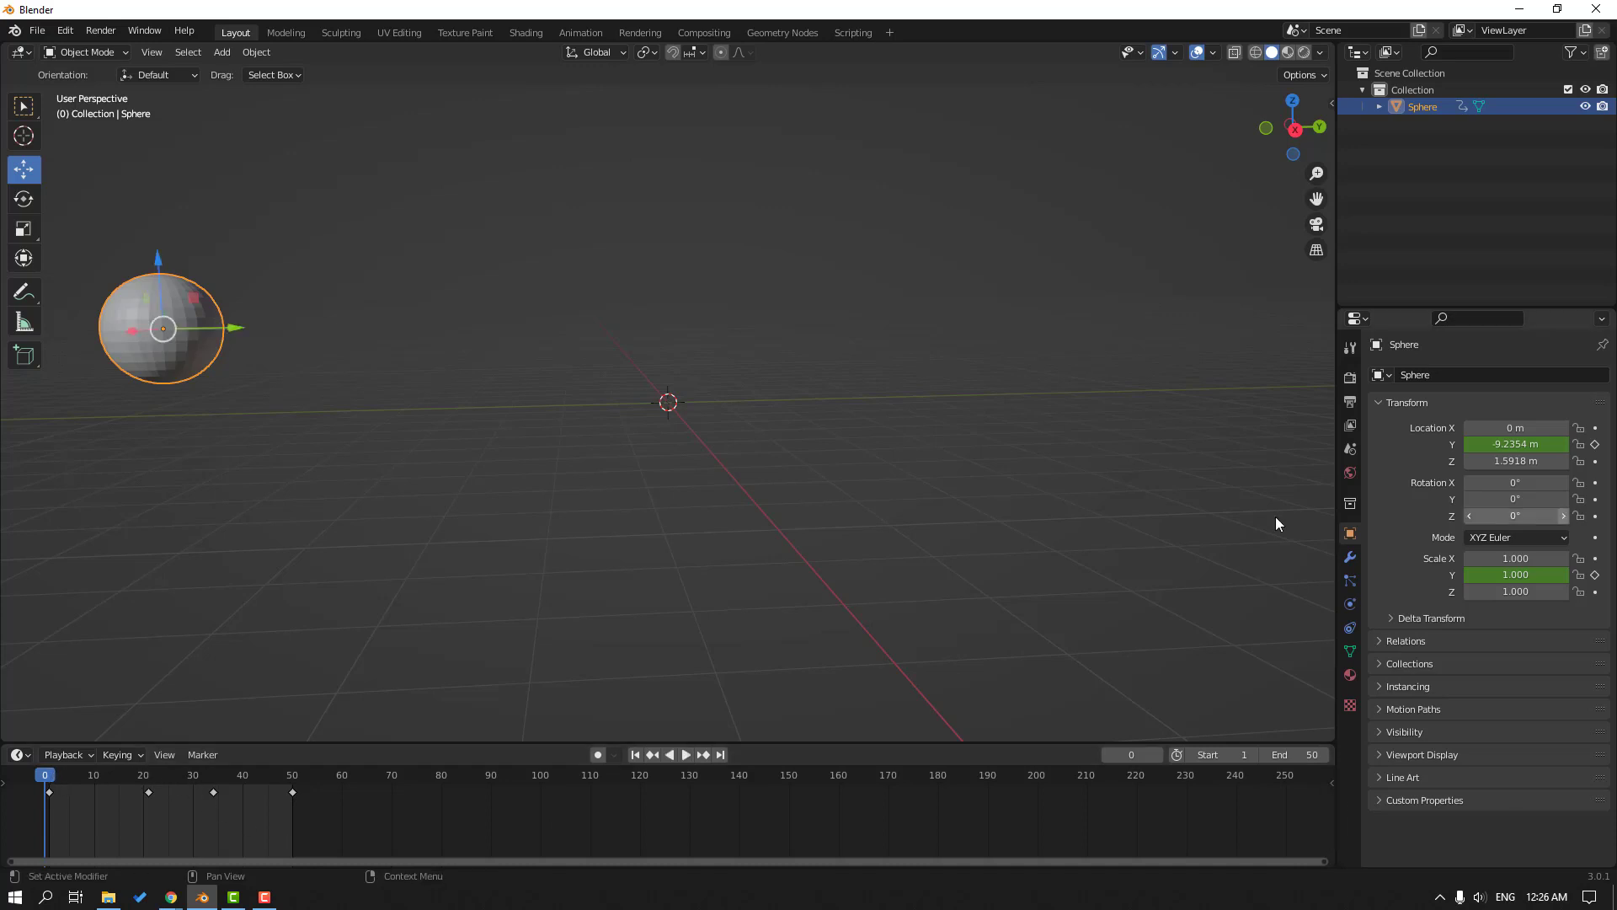
pyautogui.press('space')
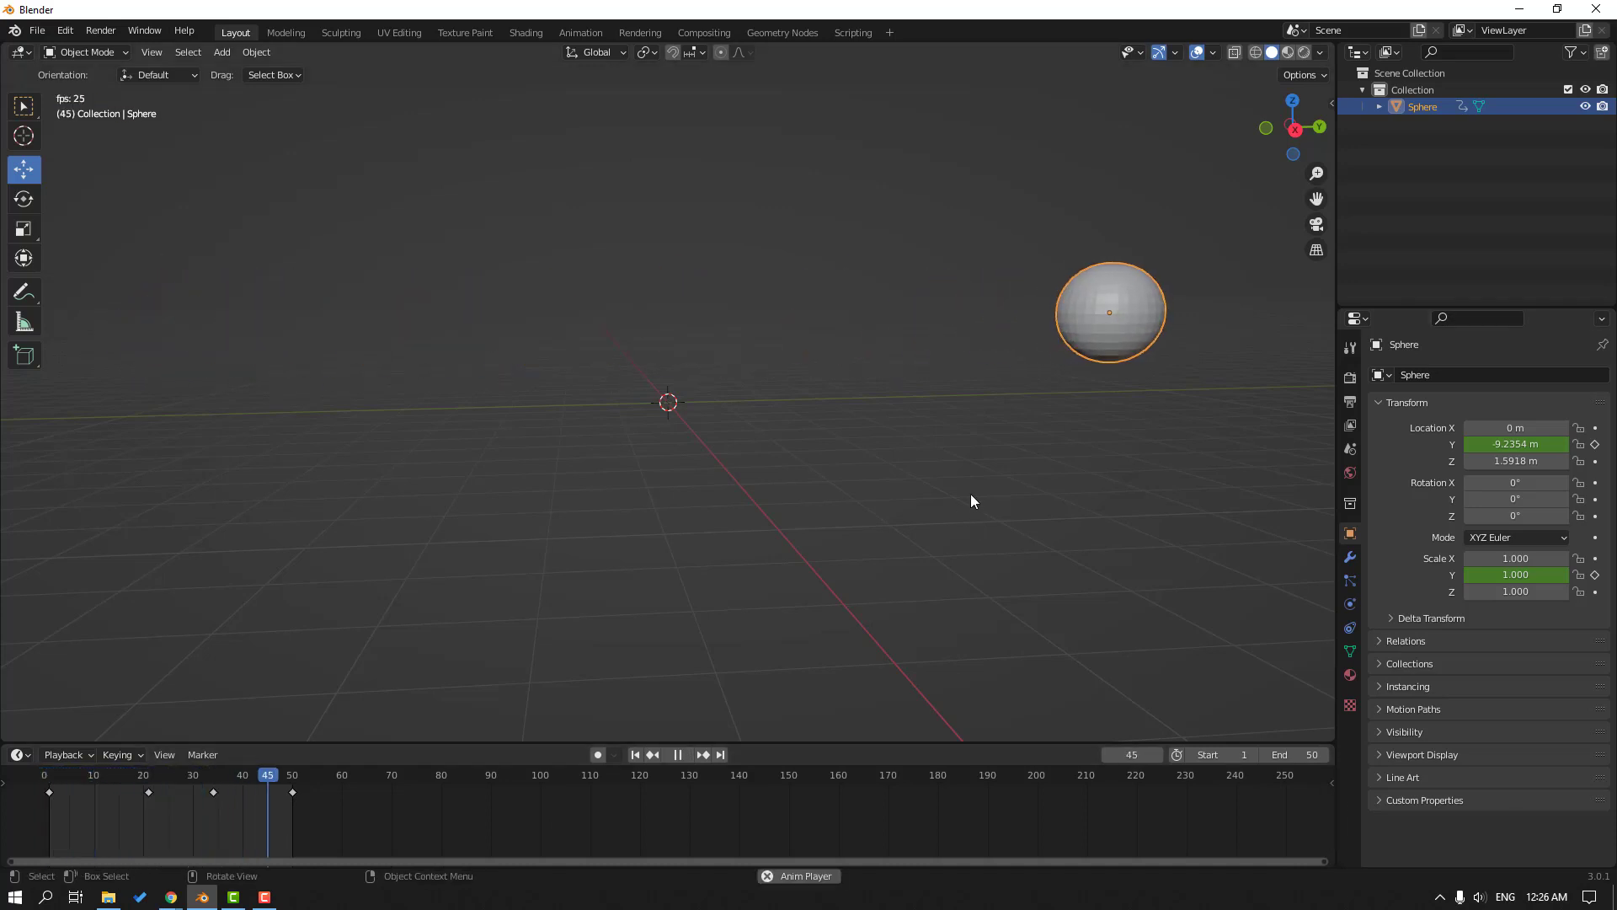